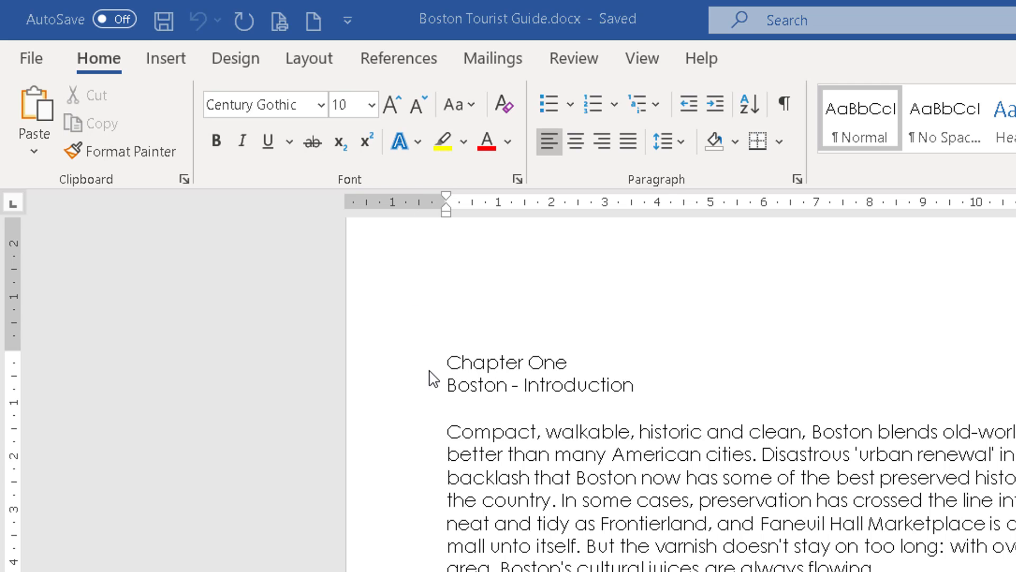
- Select the "Chapter One" heading and increase its font size to 22 points
click(462, 364)
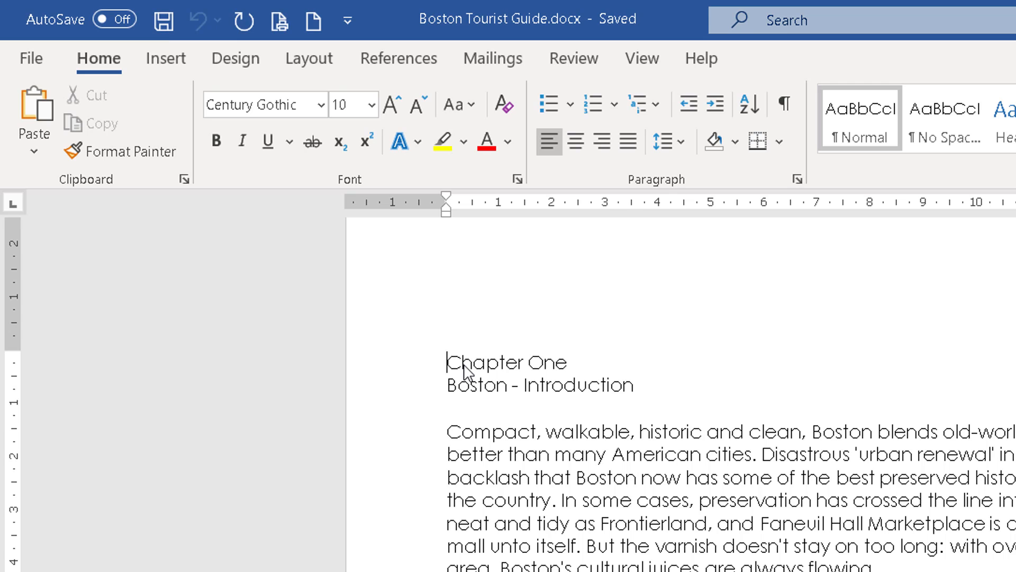
drag(447, 363, 563, 361)
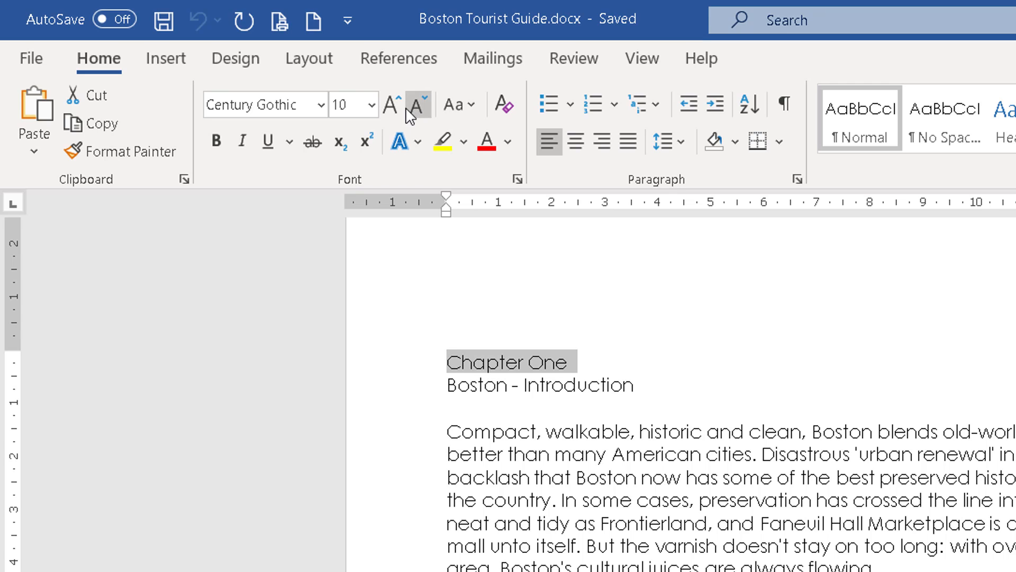
click(392, 105)
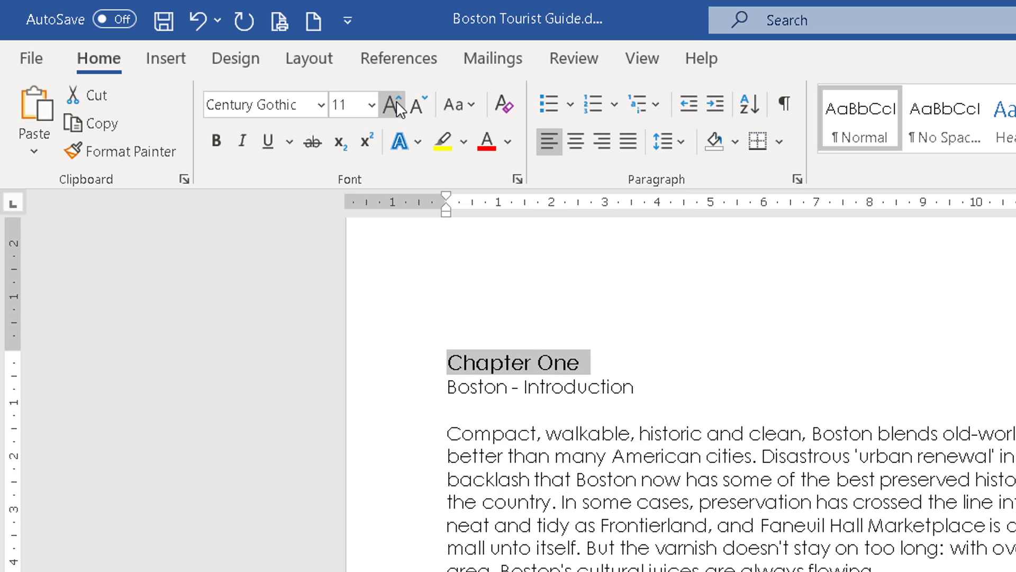
click(391, 104)
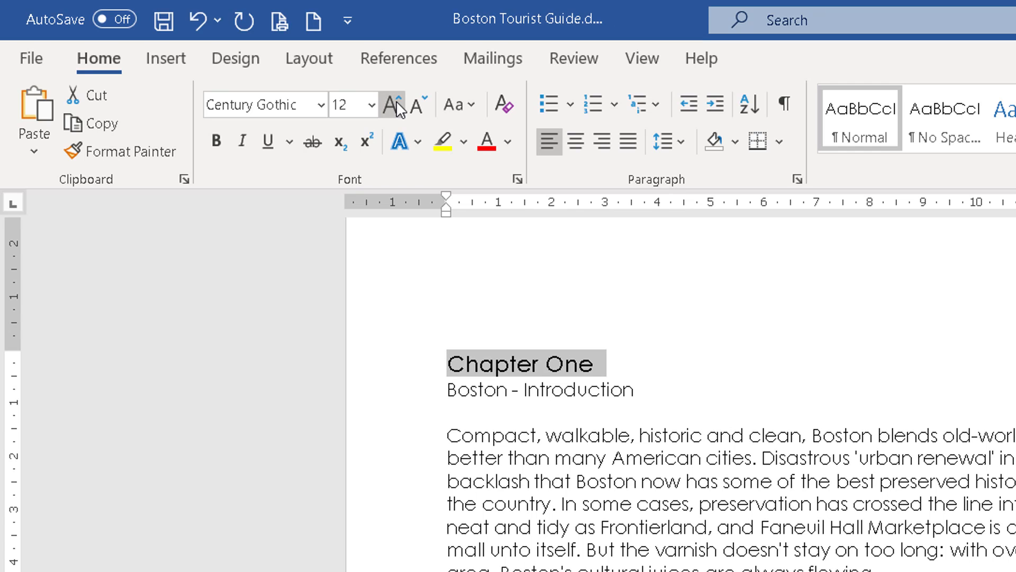
click(392, 104)
click(391, 104)
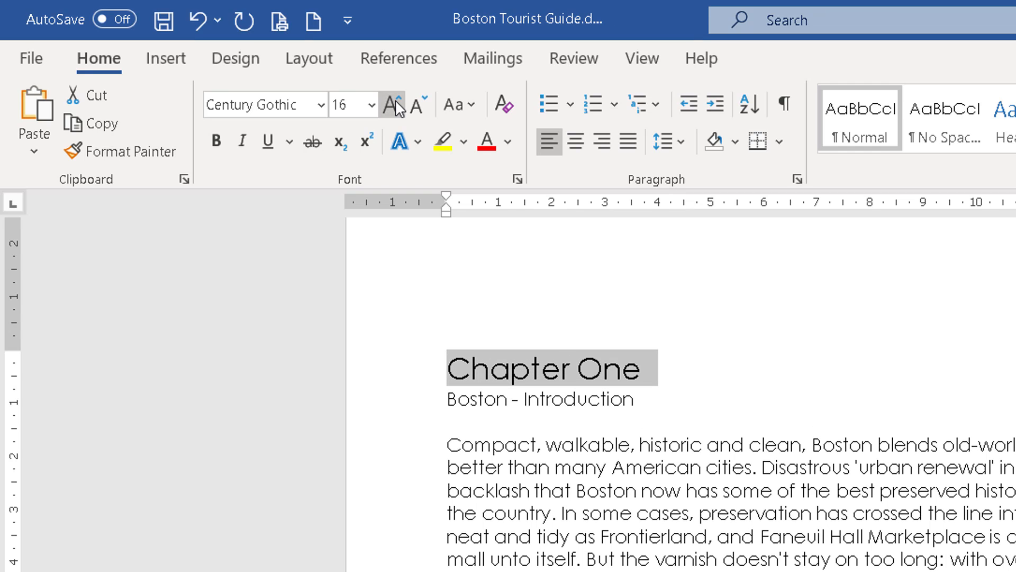
click(391, 105)
click(392, 104)
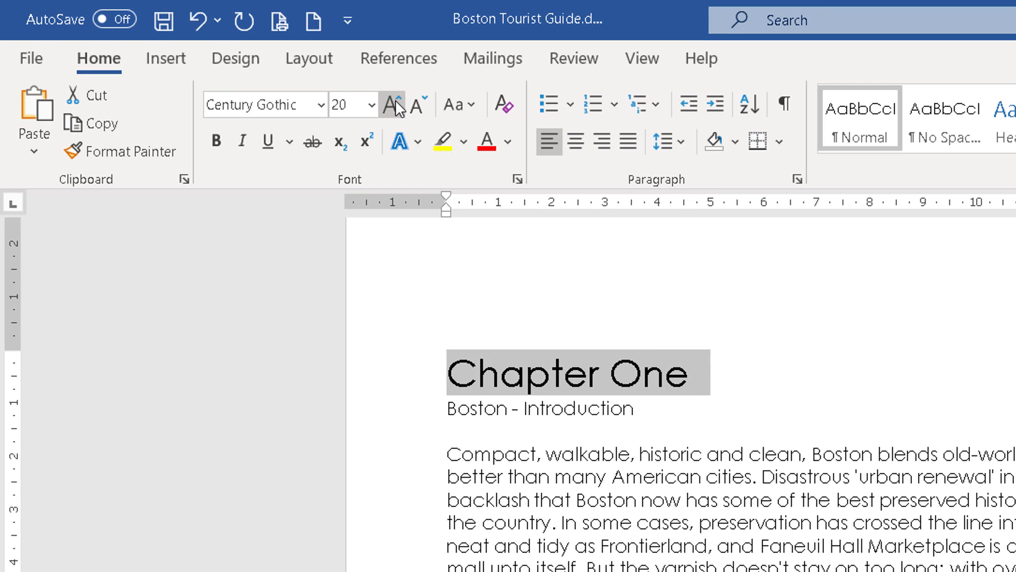
click(391, 104)
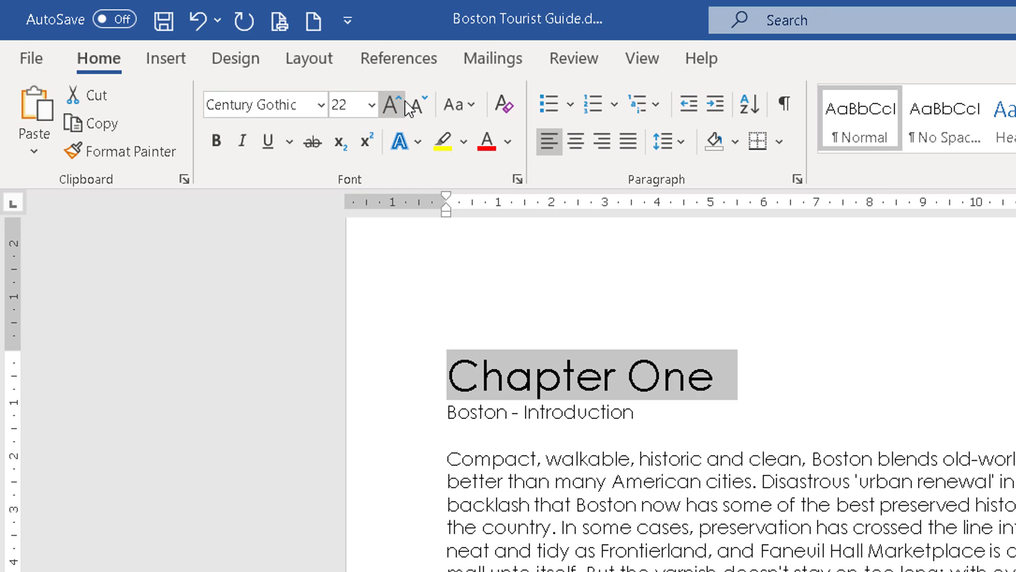
- Shrink the selected "Chapter One" heading to 16 points
click(418, 103)
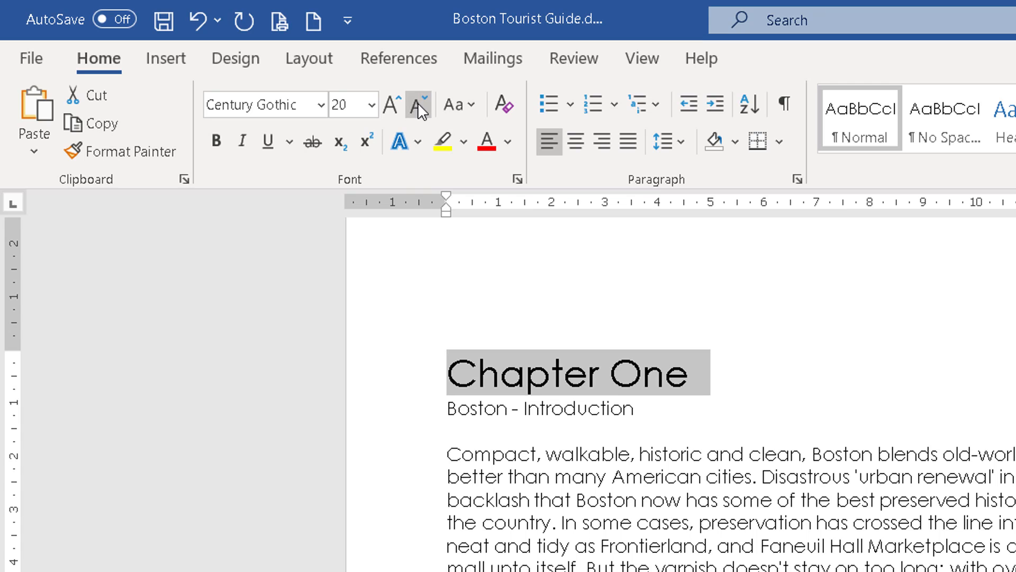
click(417, 102)
click(418, 102)
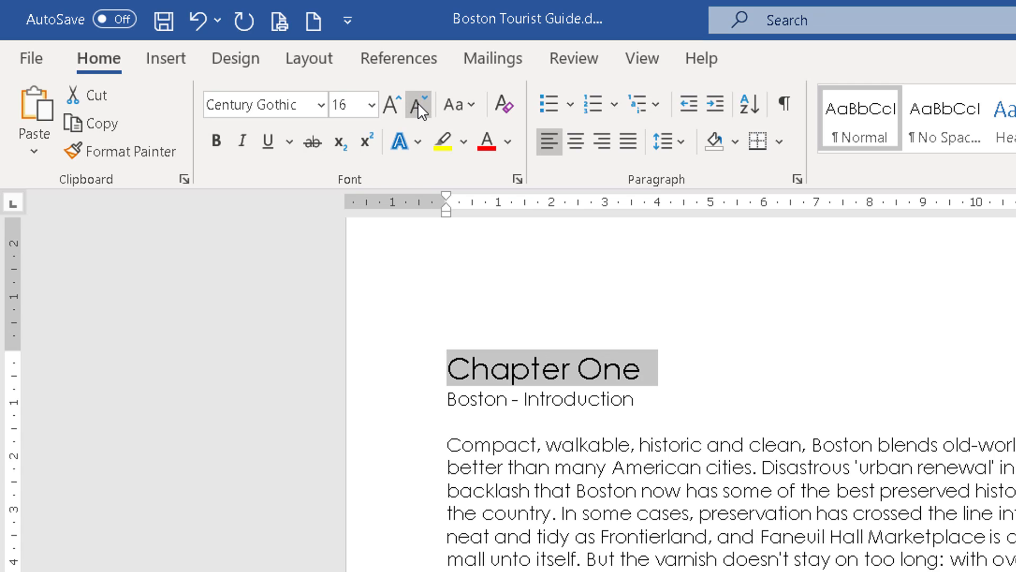
- Enlarge the selected "Chapter One" heading to 24 points
click(395, 104)
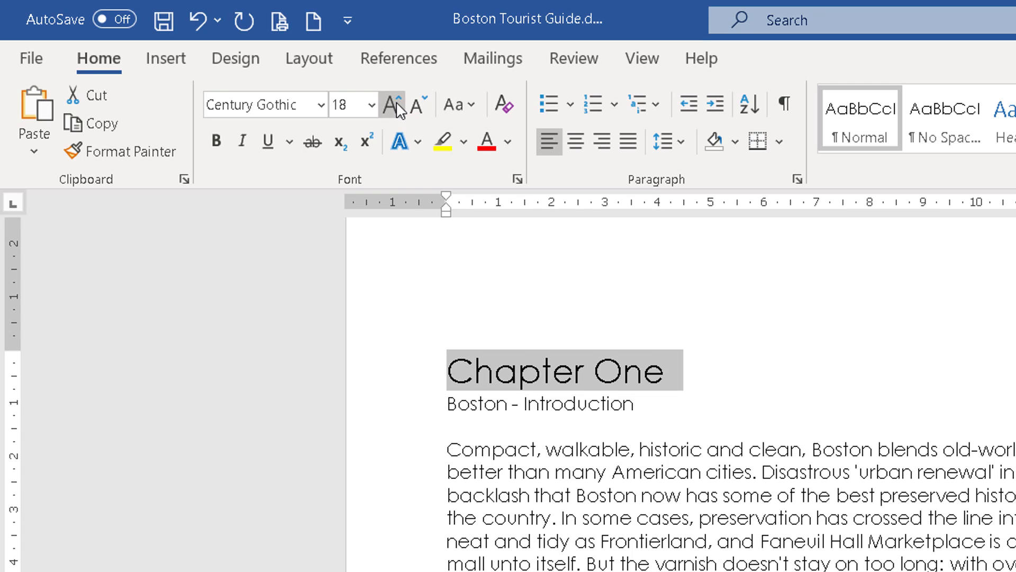
click(394, 105)
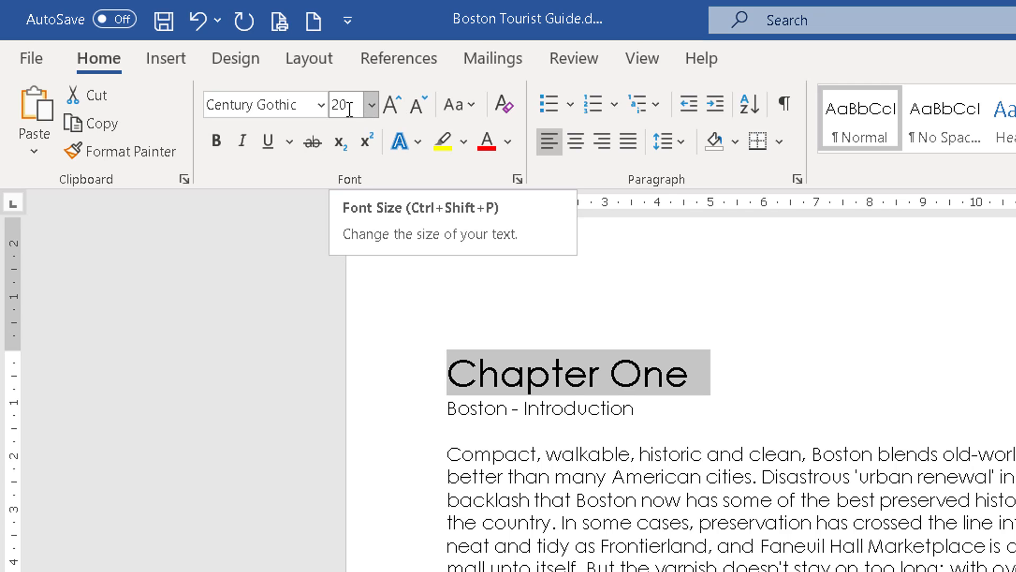
click(391, 104)
click(392, 104)
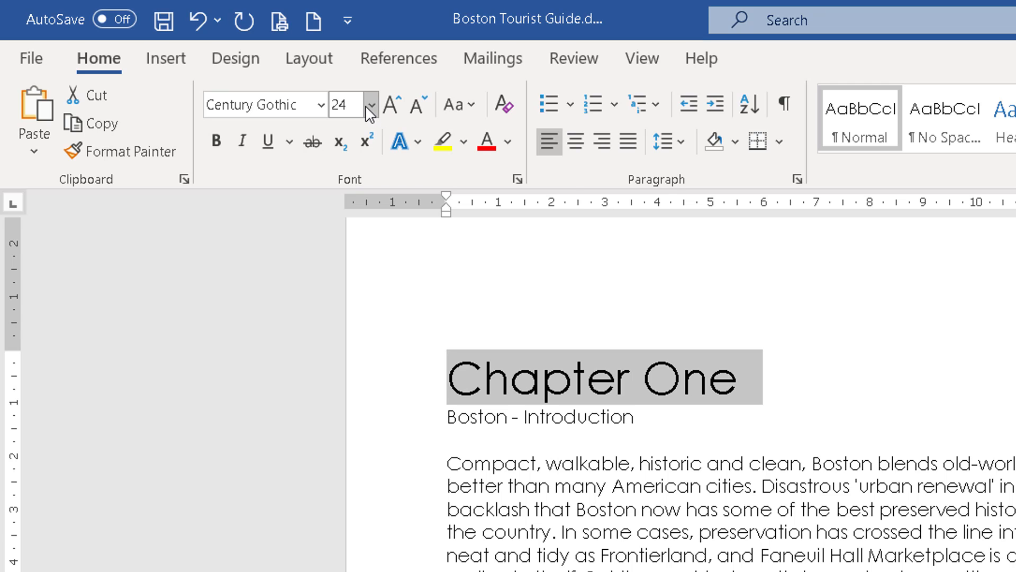
- Set the "Chapter One" heading's font size to 48 points and reduce it stepwise to 22 points
click(372, 109)
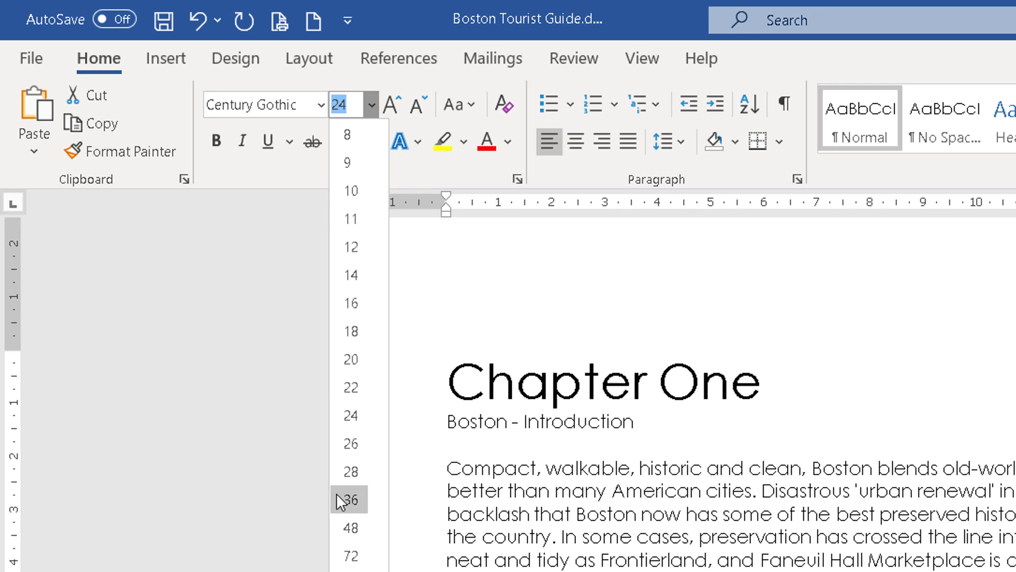
click(349, 528)
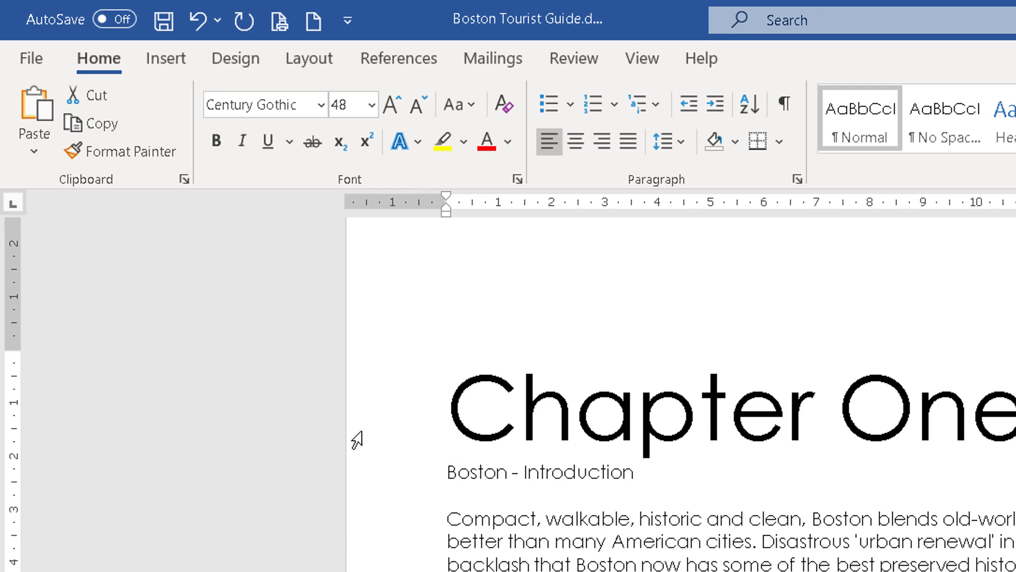
click(421, 99)
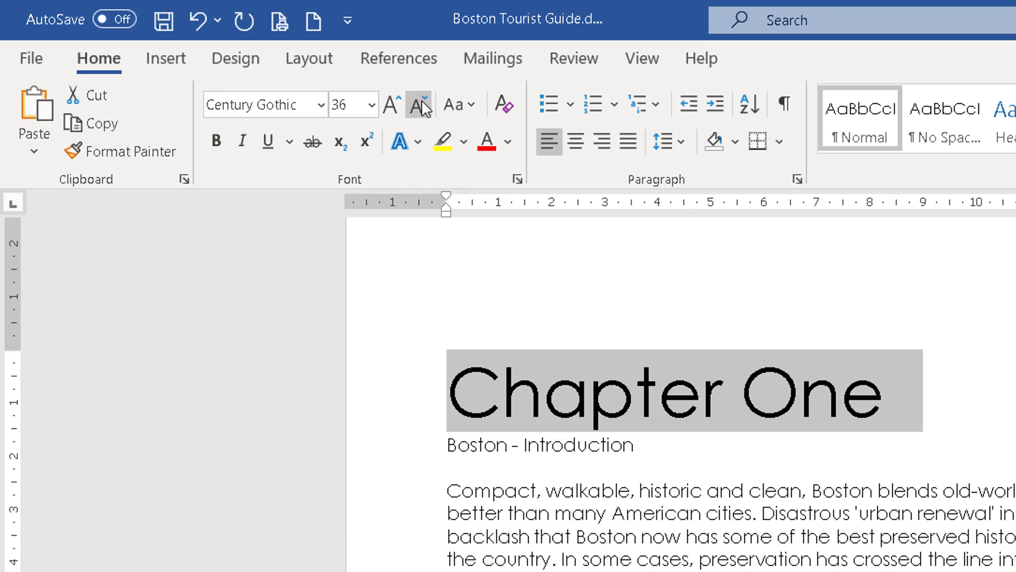
click(422, 100)
click(421, 100)
click(421, 100)
click(422, 100)
- Increase the "Chapter One" heading's font size to 28 points and make it bold
click(392, 100)
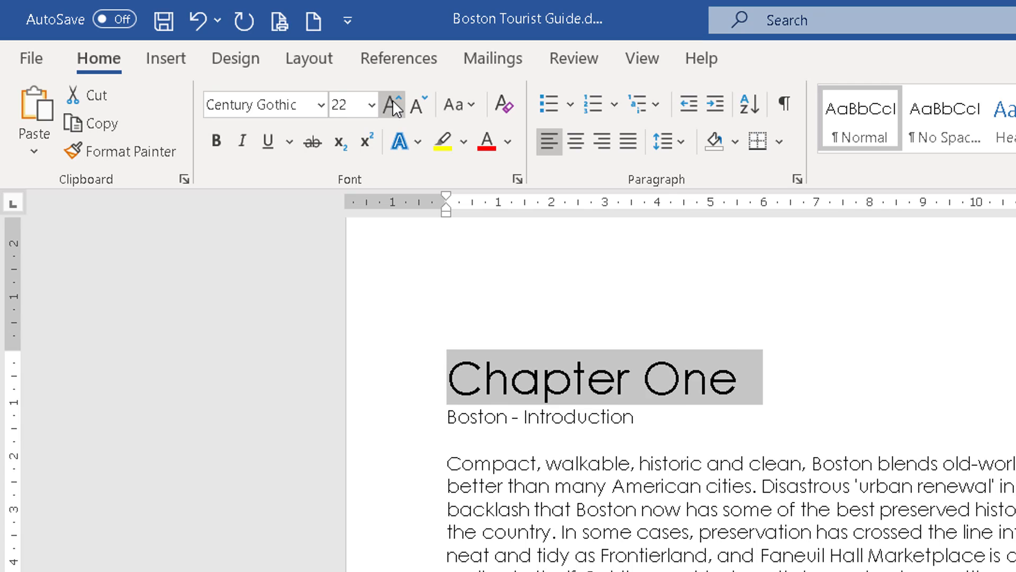
click(393, 100)
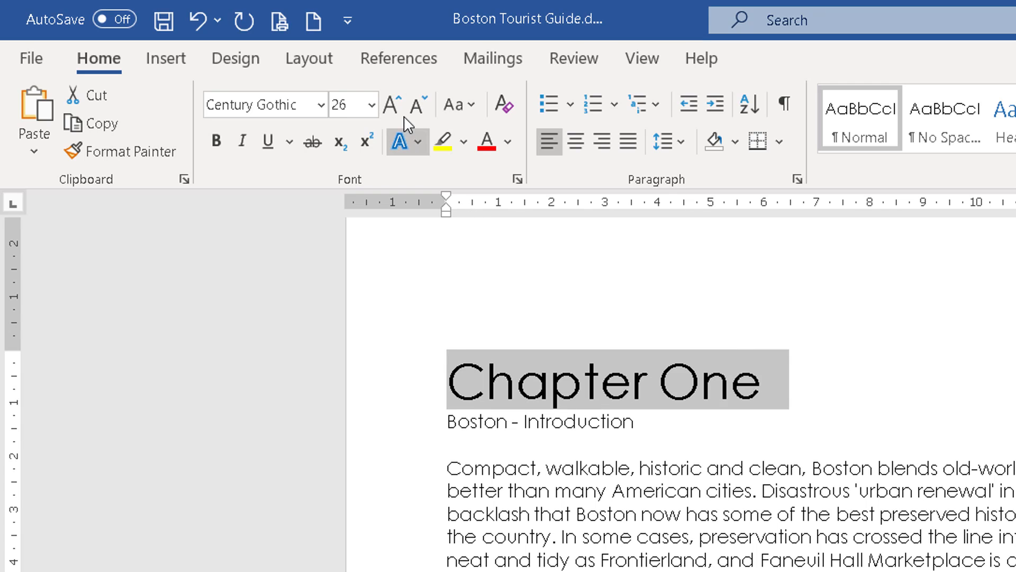
click(394, 102)
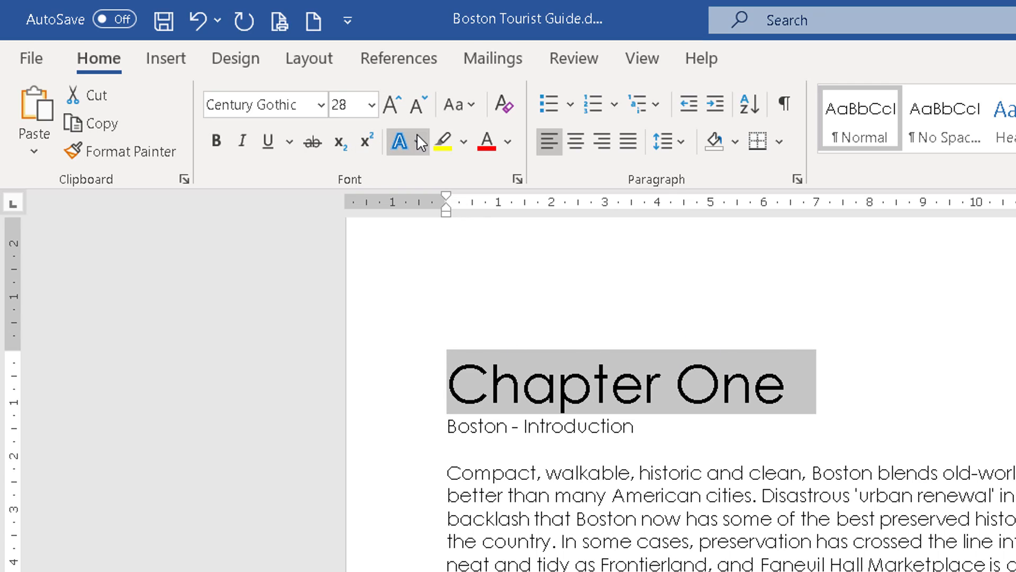
click(217, 141)
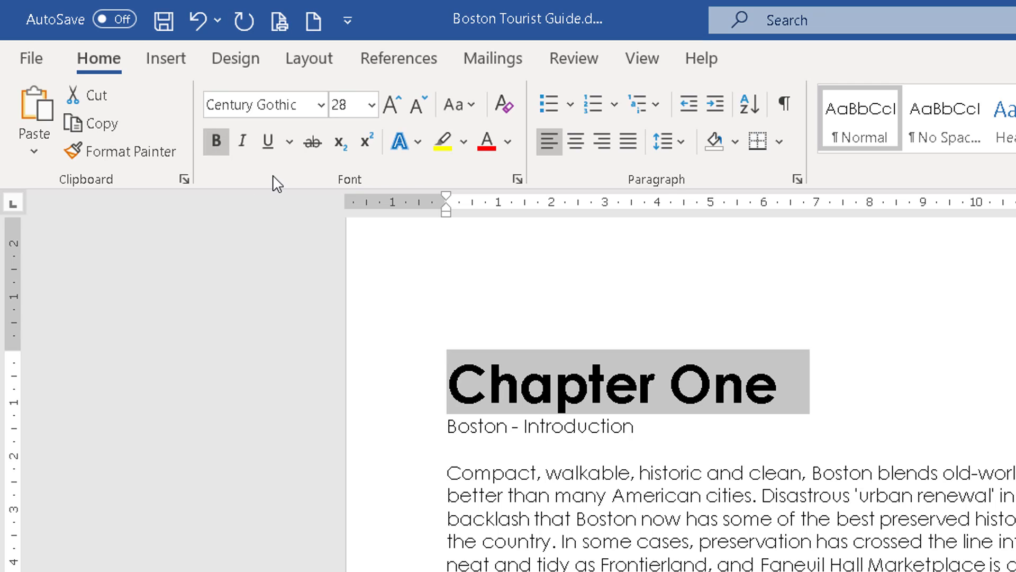
- Try italic and underline formatting on the "Chapter One" heading, removing each one again
click(243, 154)
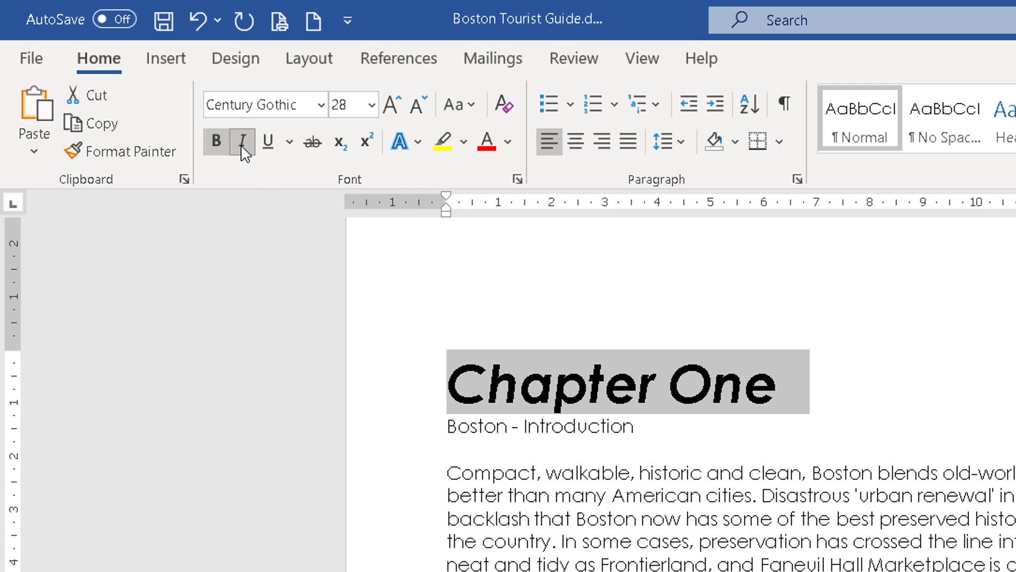
click(242, 146)
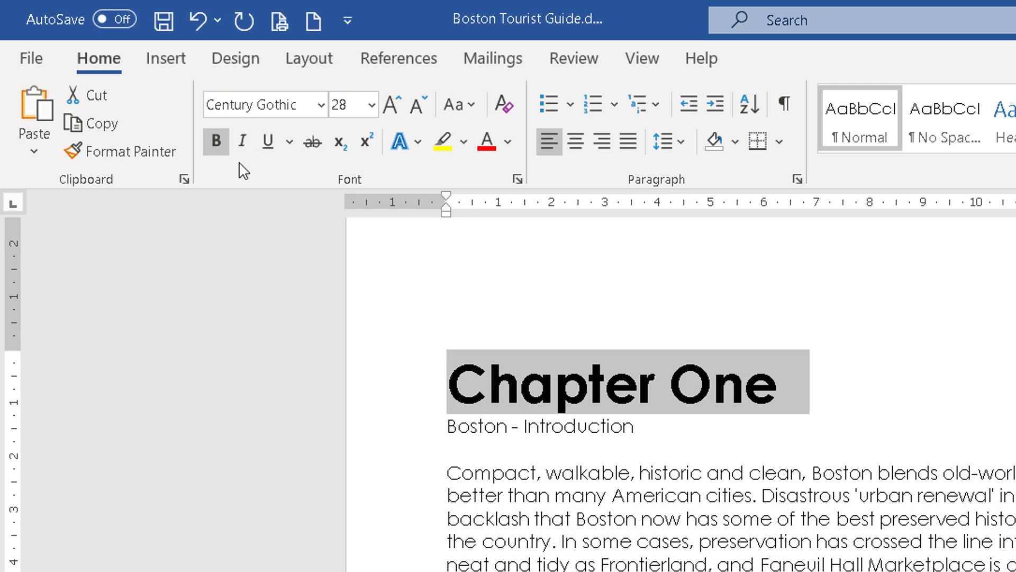
click(241, 145)
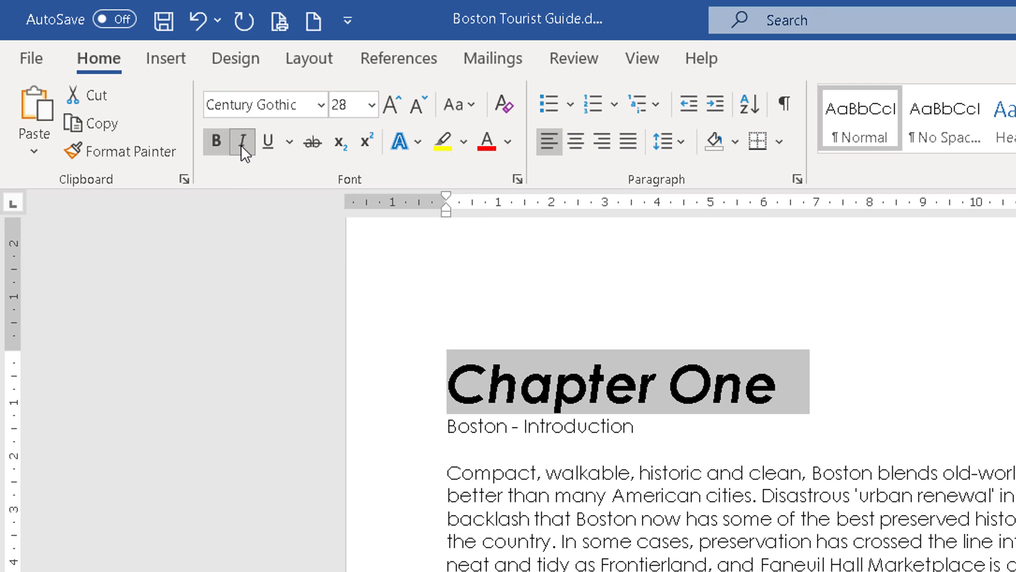
click(240, 142)
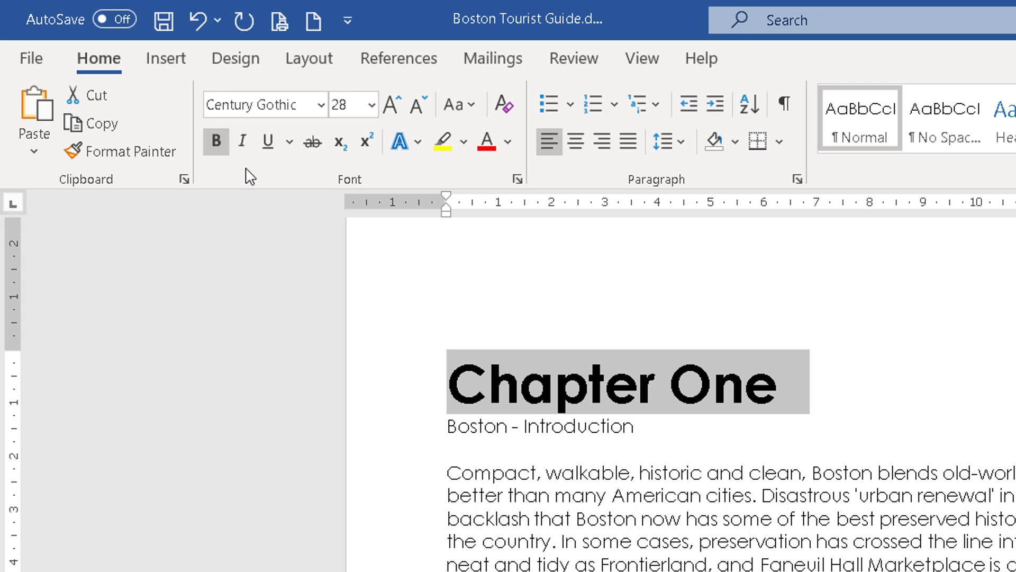
click(267, 141)
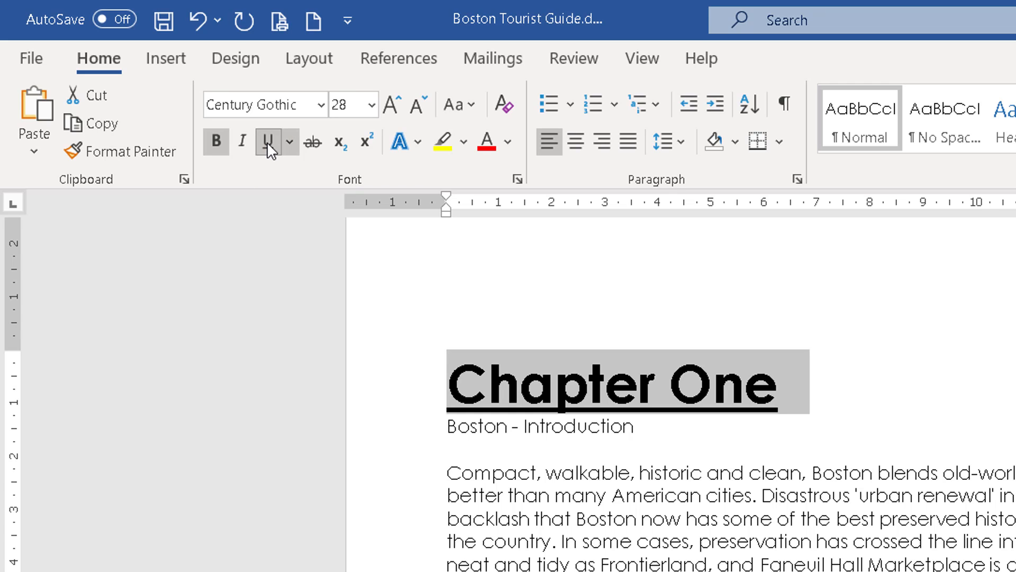
click(267, 142)
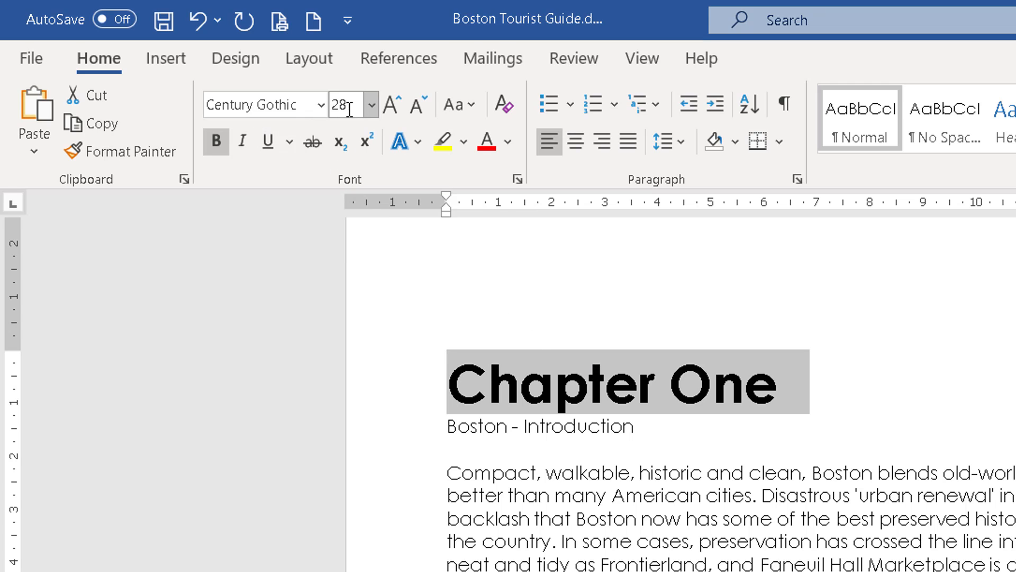
- Apply the Algerian font to the "Chapter One" heading
click(321, 106)
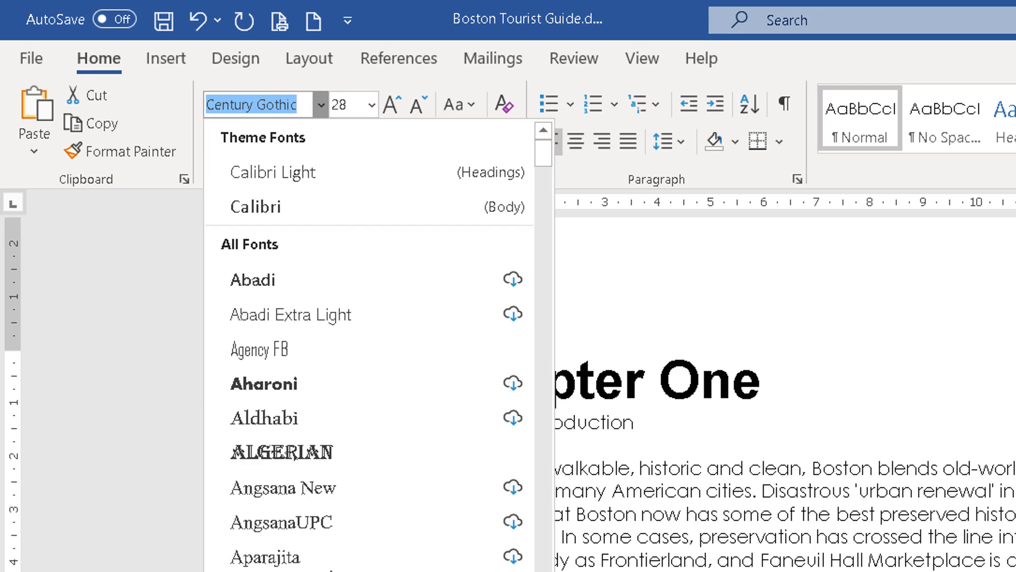
click(331, 466)
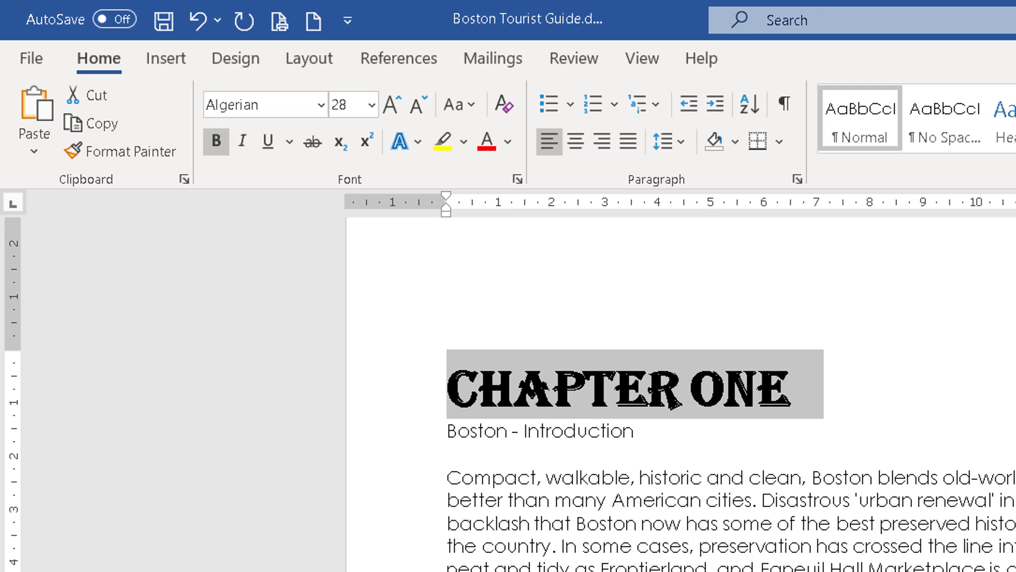
- Change the "Chapter One" heading's font to Broadway
click(320, 105)
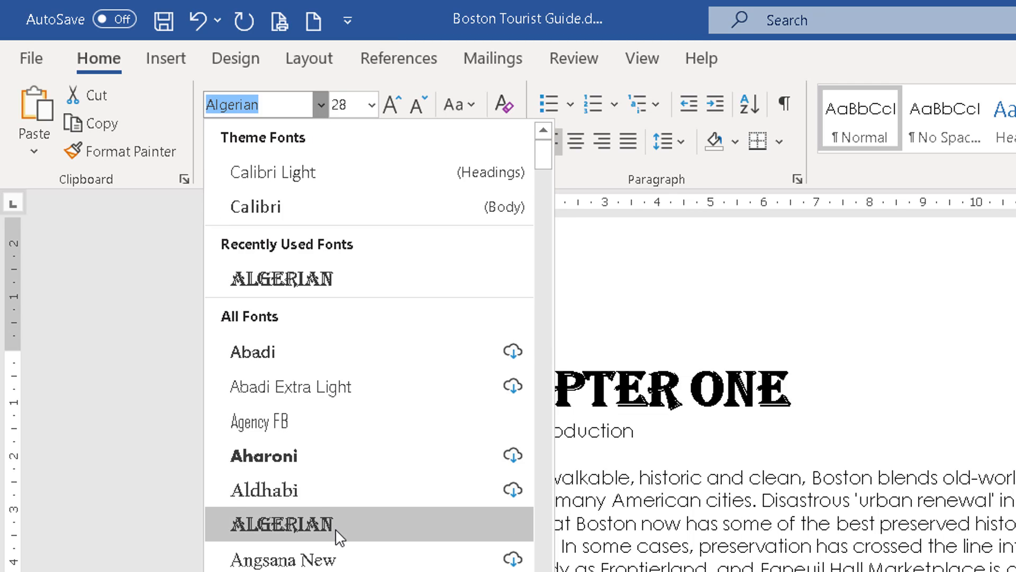
scroll(341, 537, down, 7)
scroll(341, 542, down, 4)
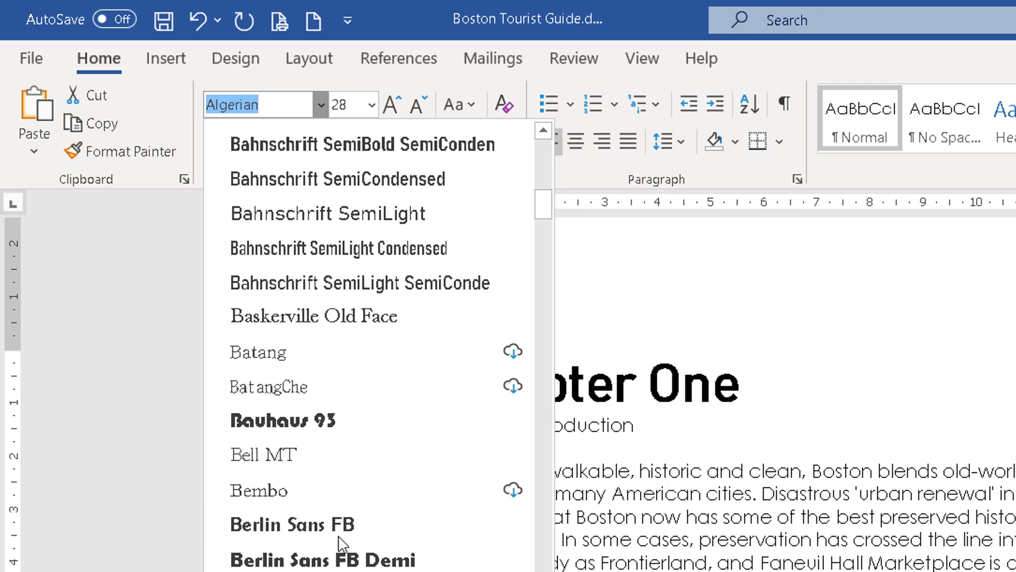
scroll(340, 534, down, 6)
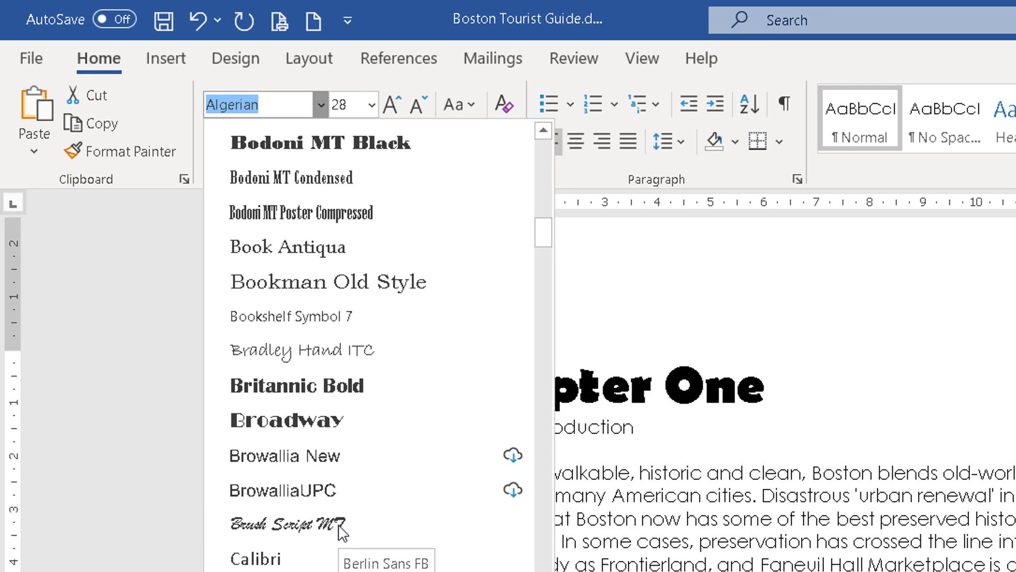
scroll(339, 521, down, 2)
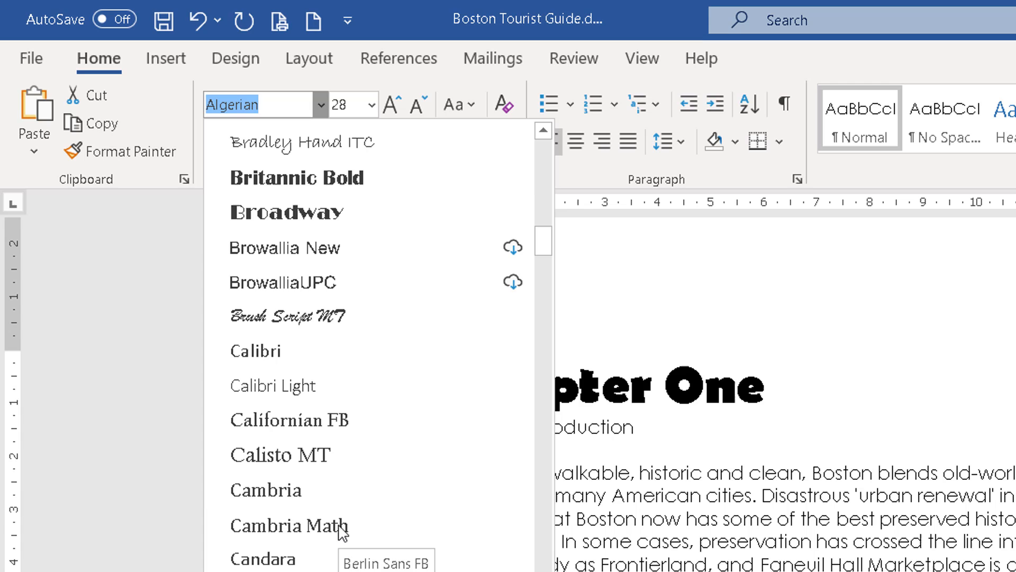
click(304, 211)
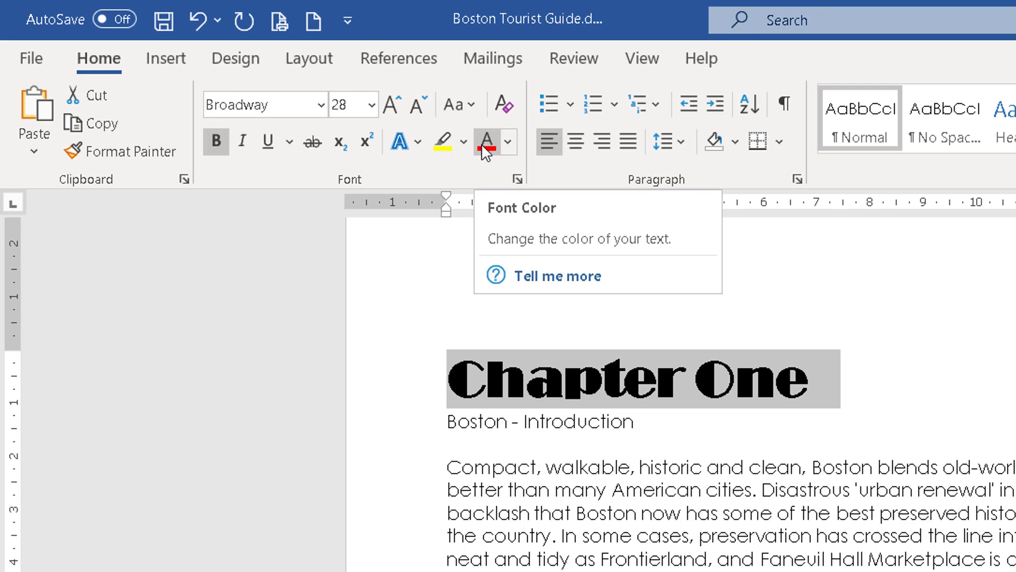
- Color the "Chapter One" heading with the standard purple and deselect it
click(510, 143)
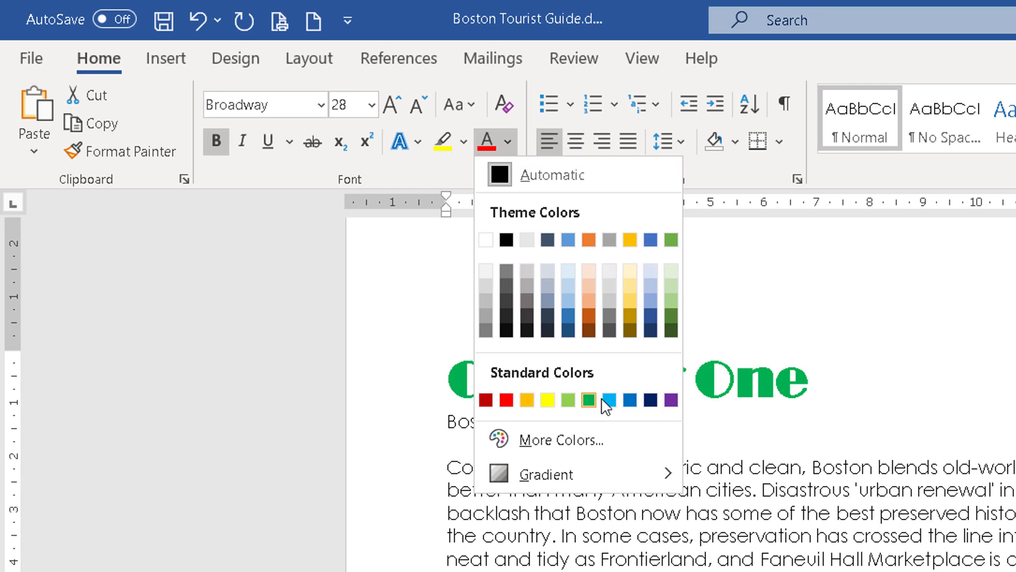
click(671, 401)
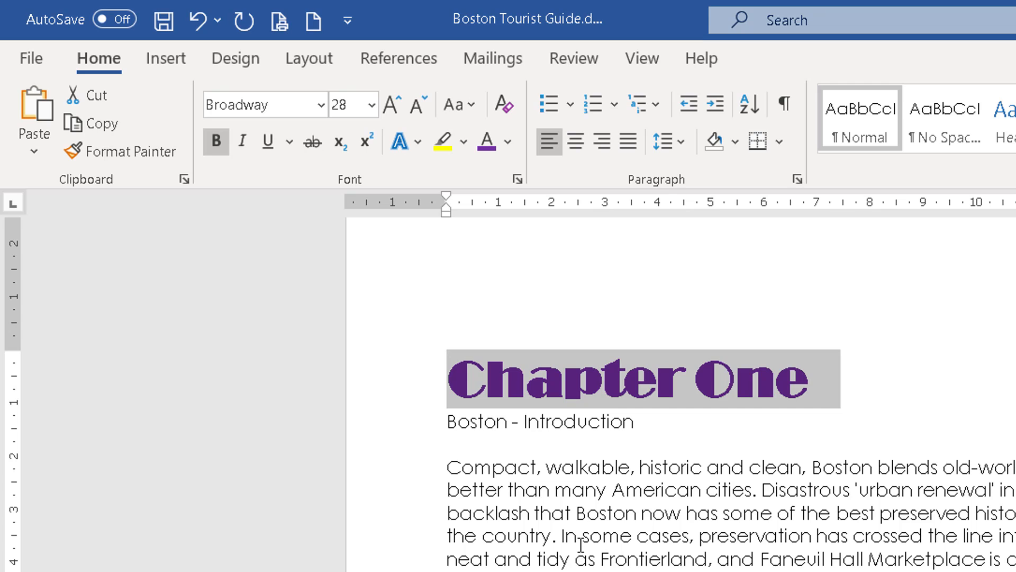
click(580, 514)
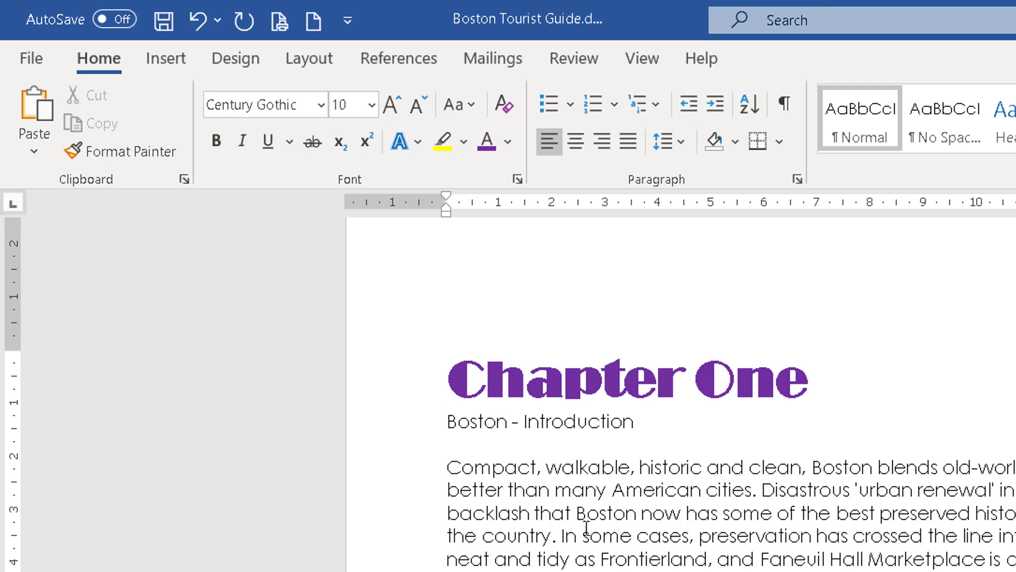
- Set the "Boston - Introduction" line to 12 pt bold and deselect it
click(406, 425)
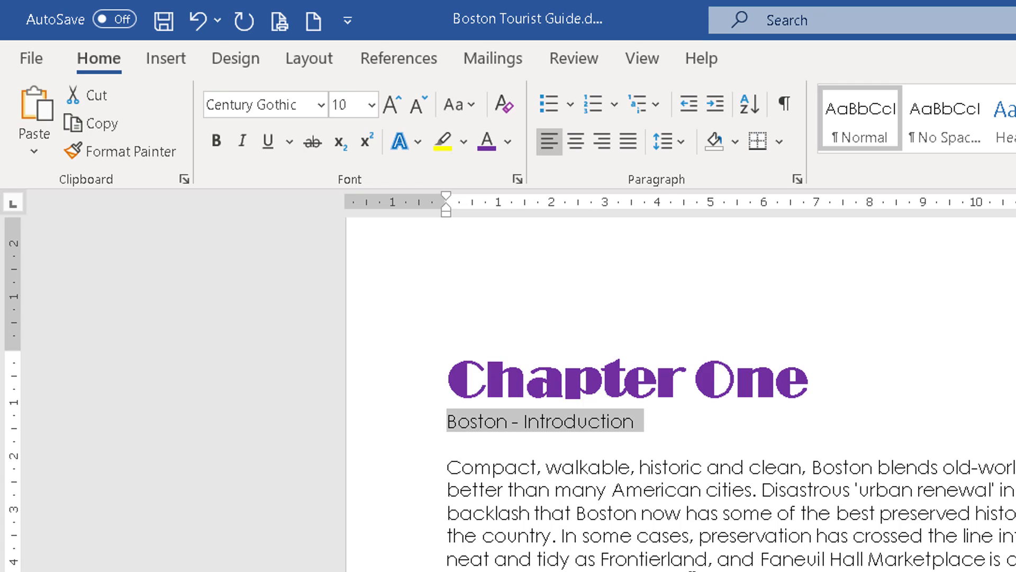
click(392, 105)
click(393, 112)
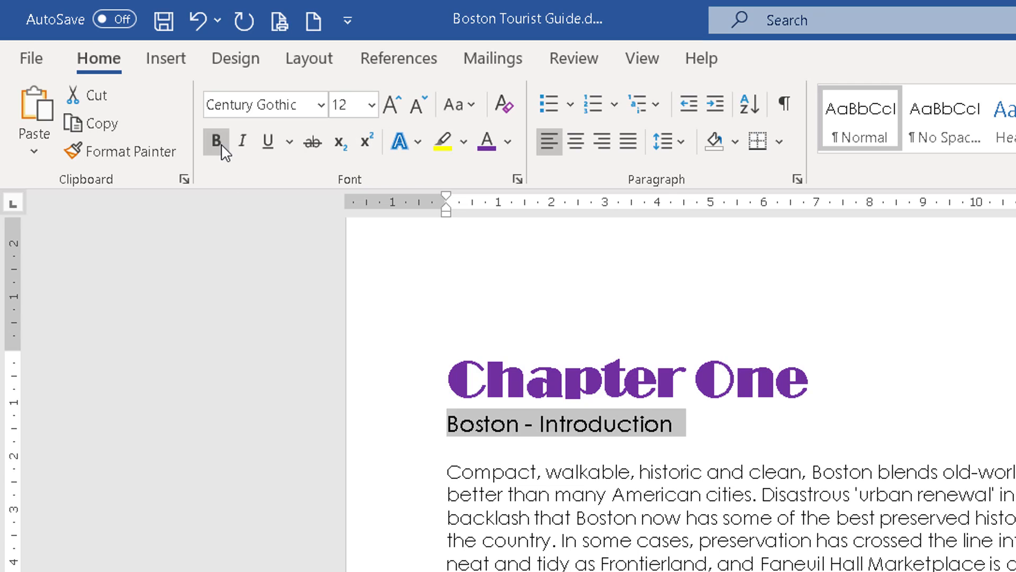
click(219, 142)
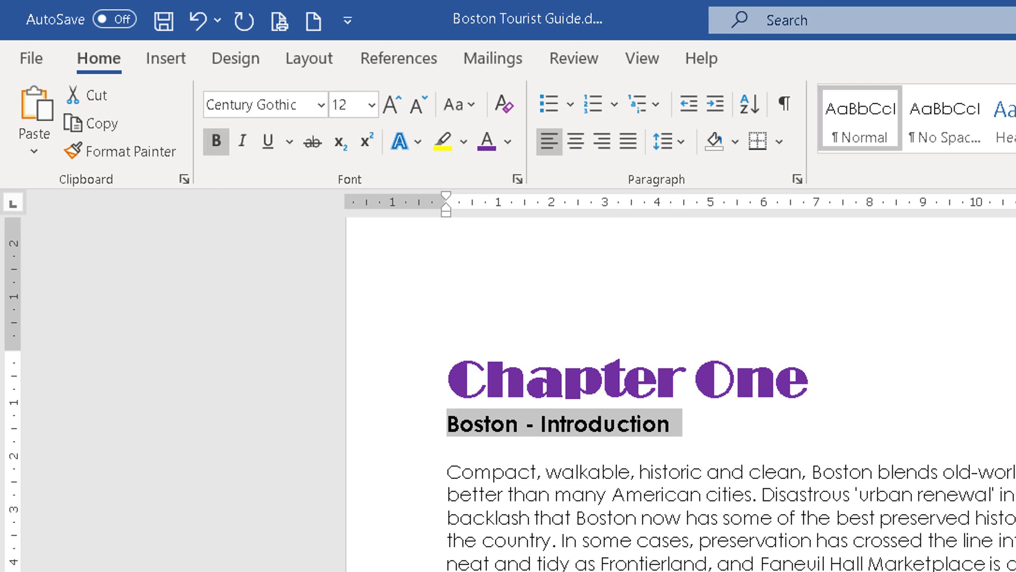
click(718, 496)
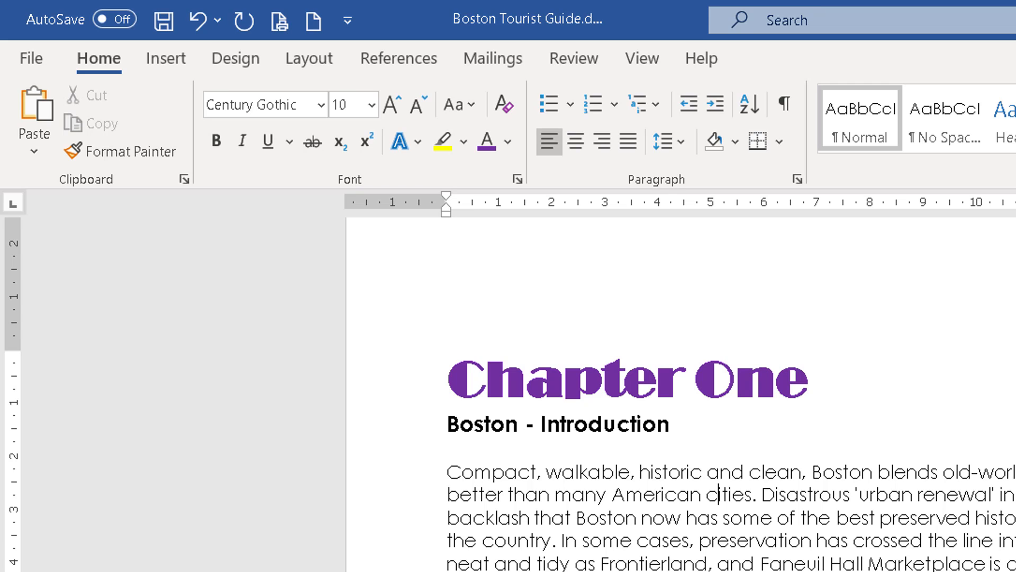
click(618, 392)
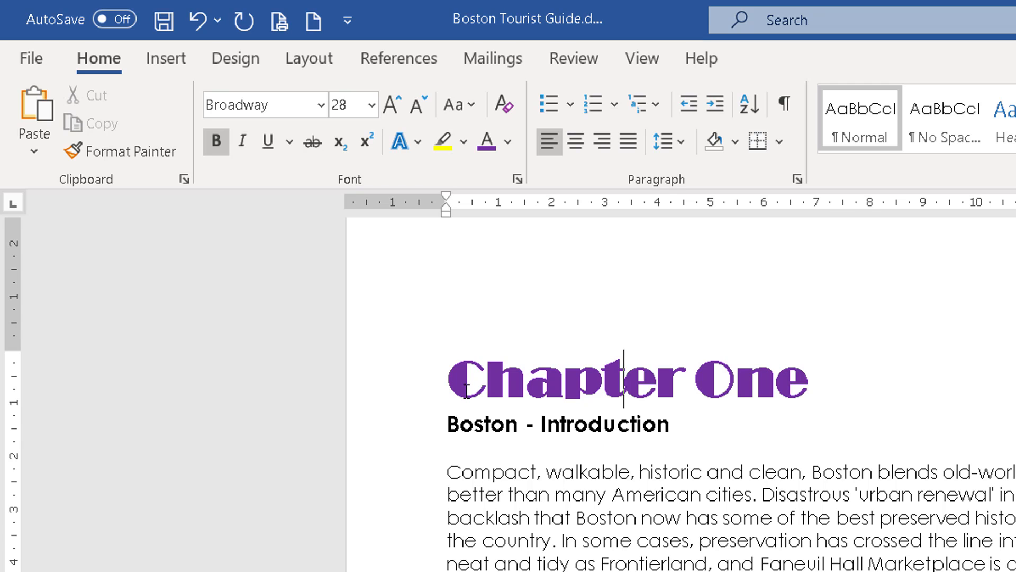
drag(447, 384, 797, 384)
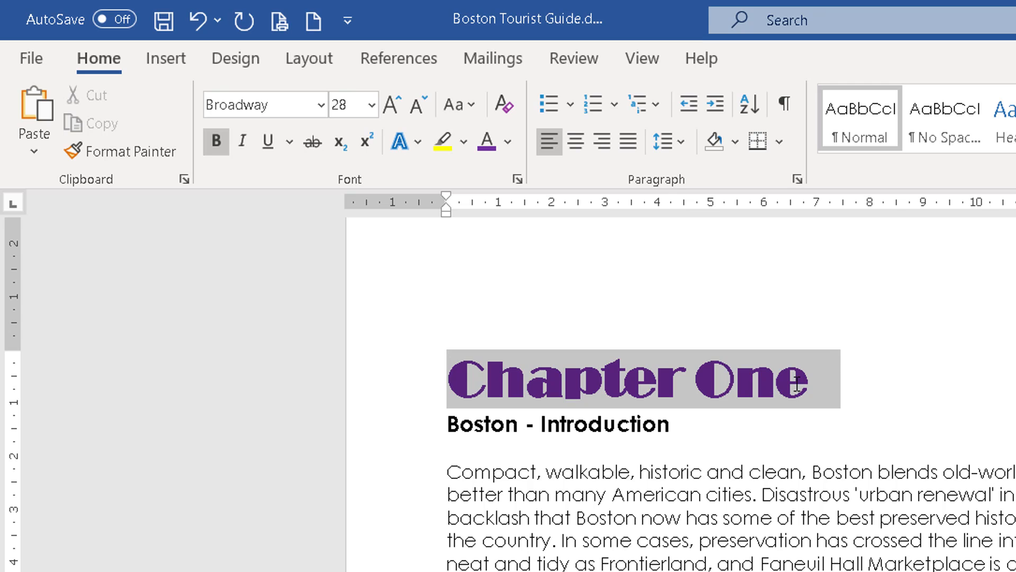
click(768, 529)
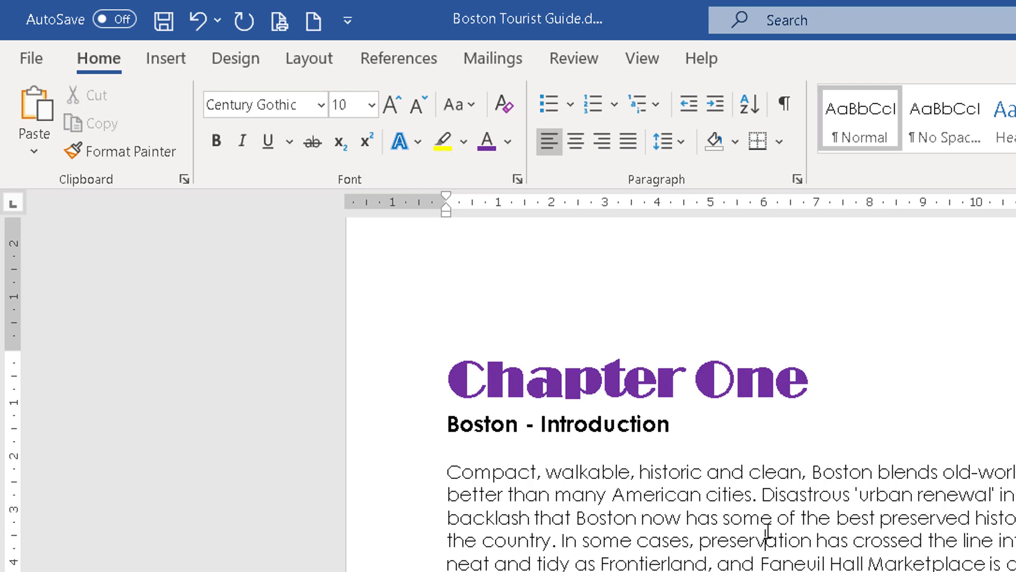
- Try centre and right alignment on the "Chapter One" heading, returning it to left alignment
click(608, 376)
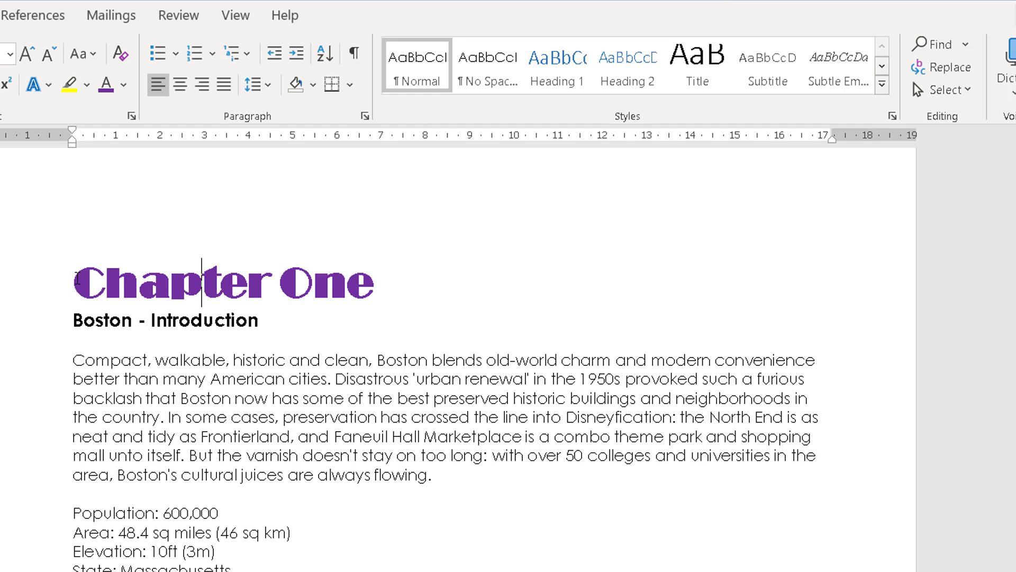
click(185, 86)
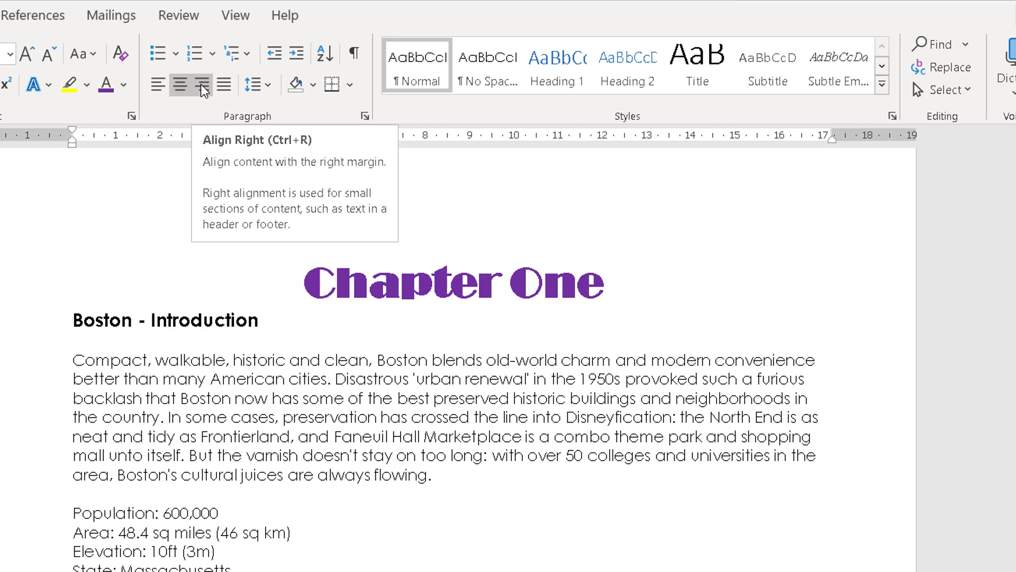
click(203, 90)
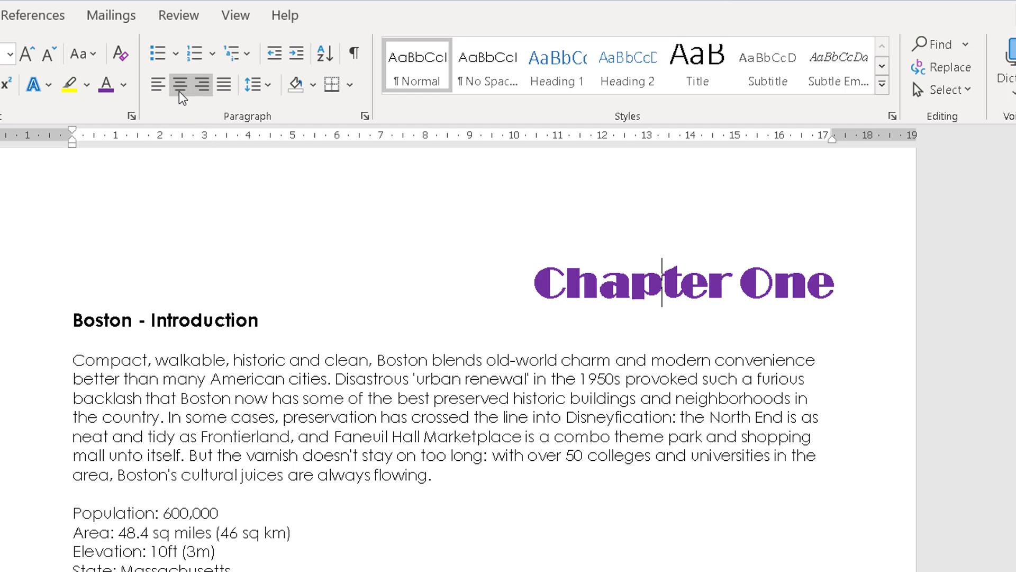
click(162, 86)
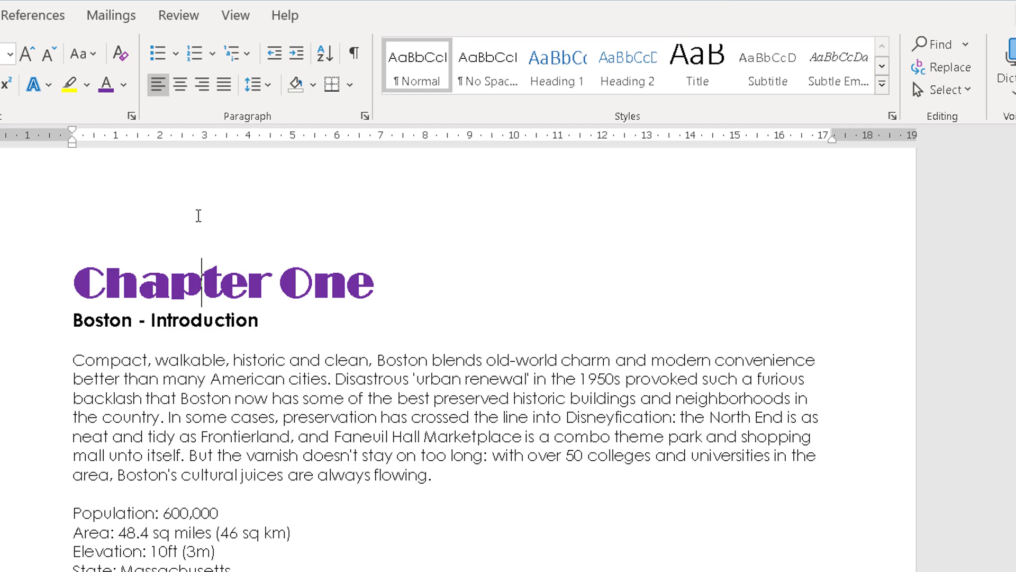
- Try centre and right alignment on the paragraph beginning "Compact, walkable", and settle on justified alignment
click(418, 398)
click(185, 90)
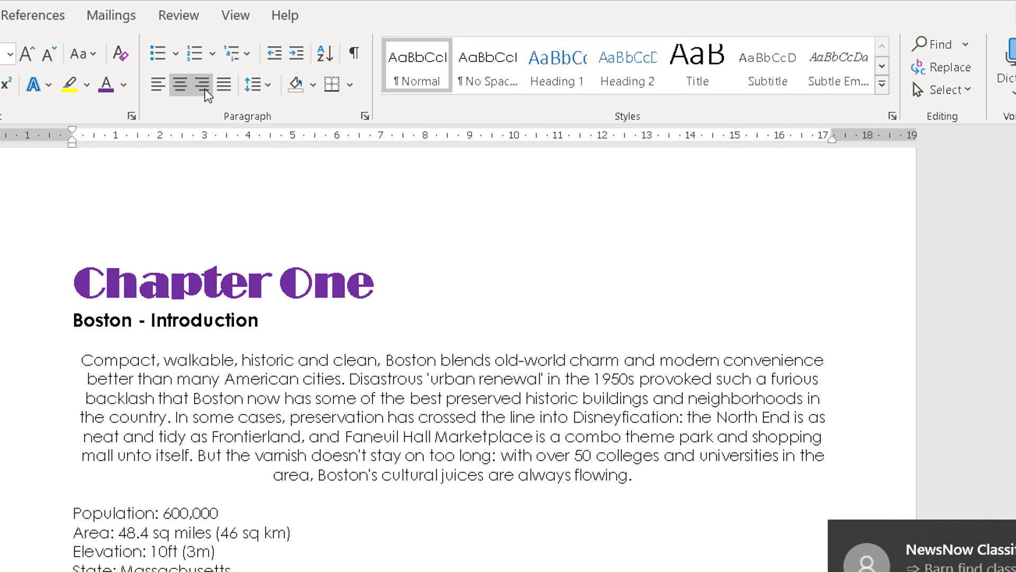
click(203, 87)
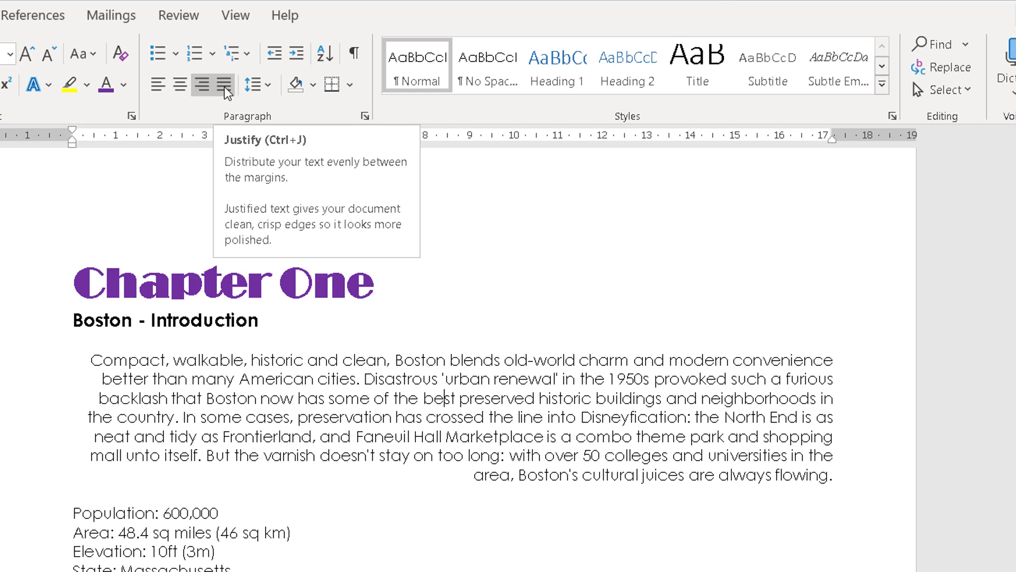
click(225, 86)
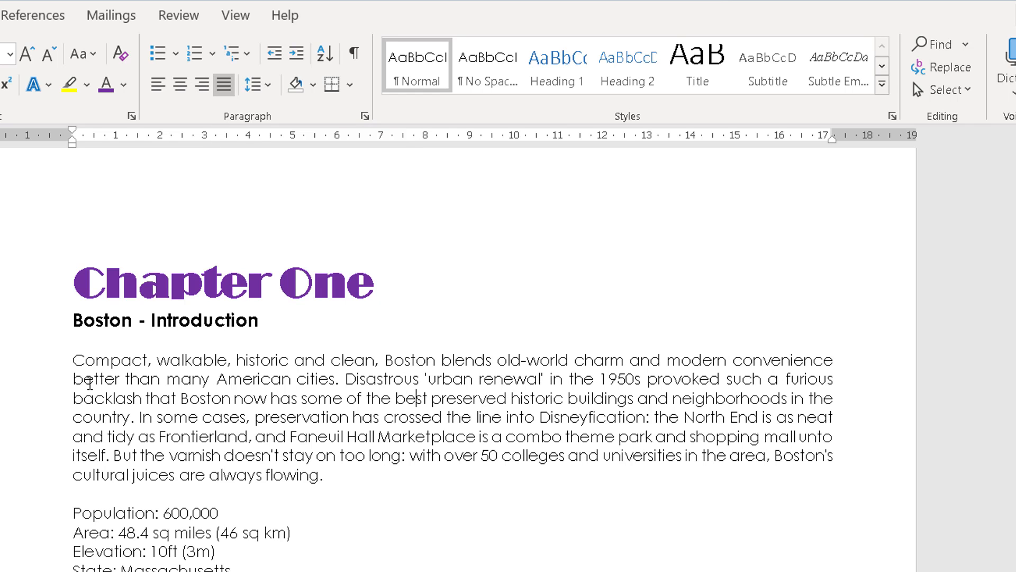
click(77, 360)
- Indent the lines from "Population" to "Telephone area code" by three levels, and reduce the indent by two levels
click(172, 531)
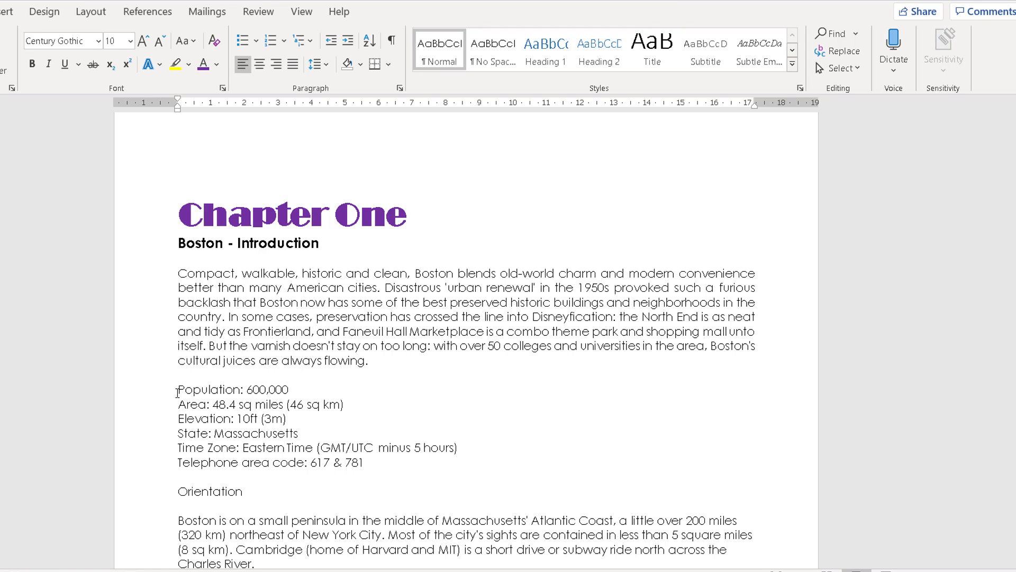
drag(155, 396, 154, 465)
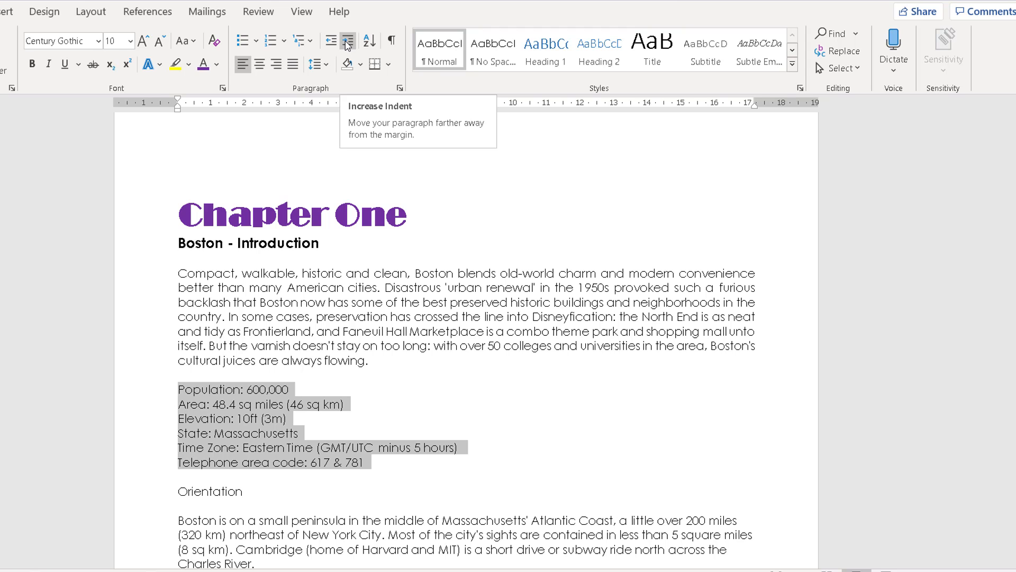
click(347, 45)
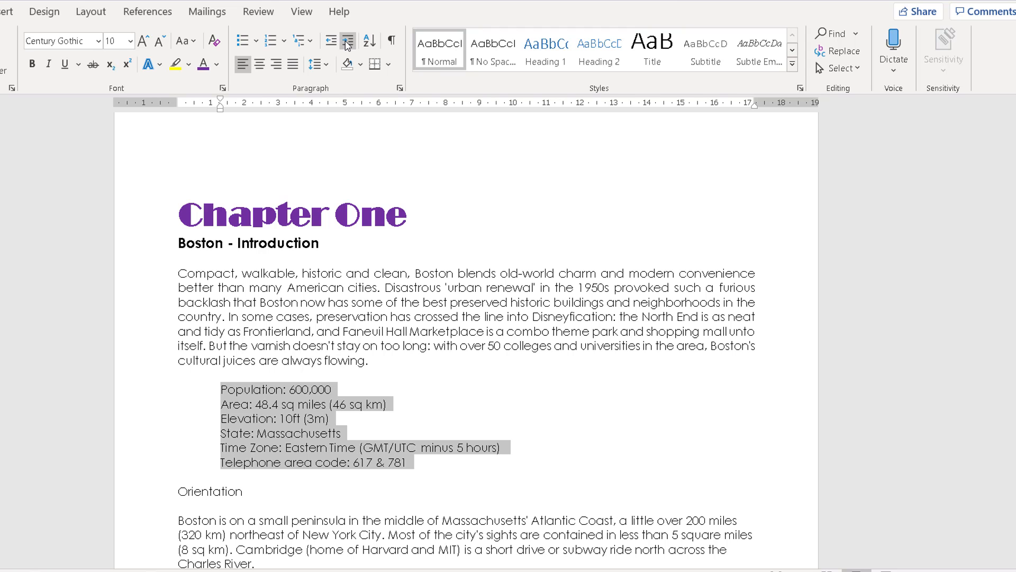
click(348, 45)
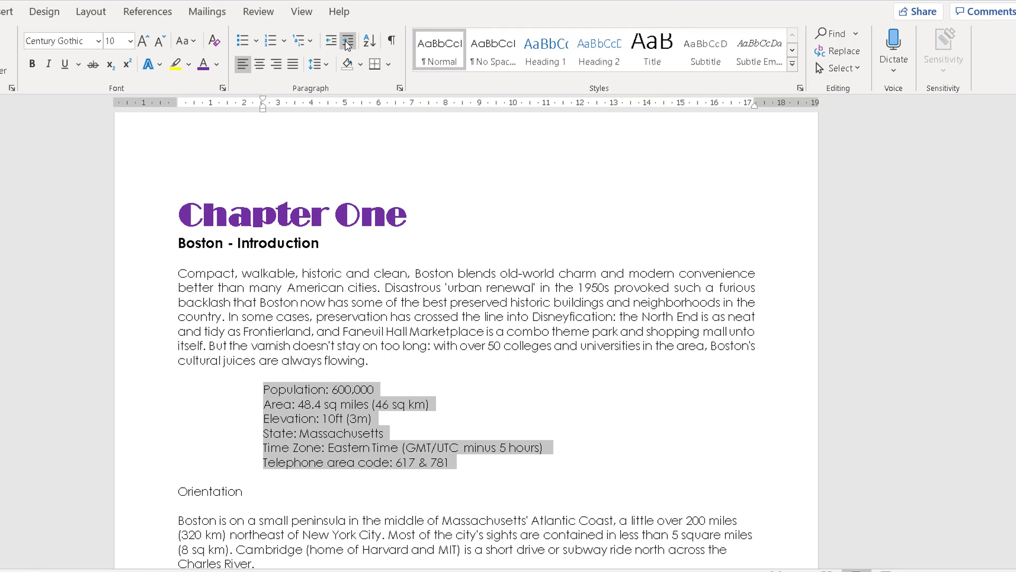
click(348, 45)
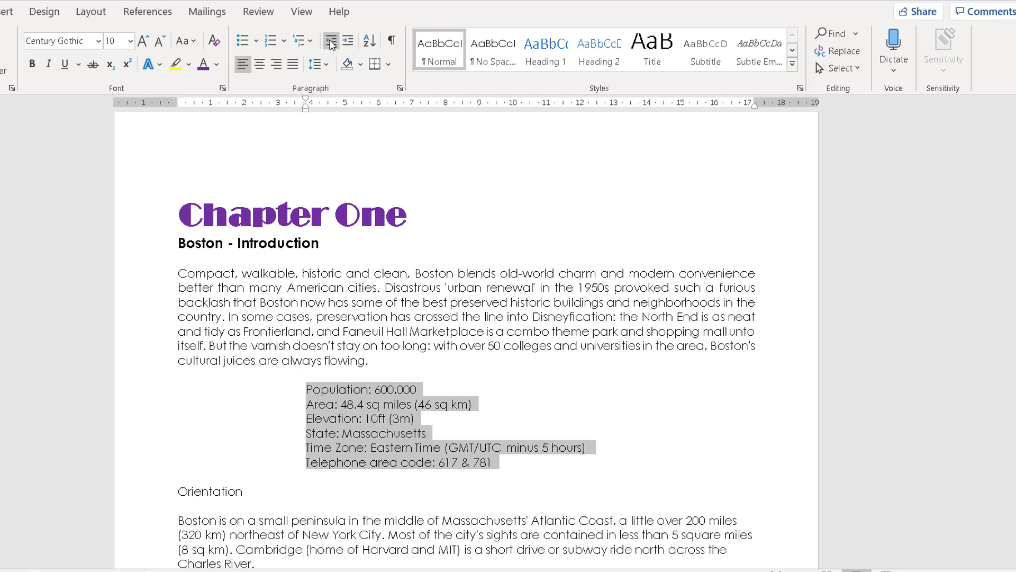
click(331, 43)
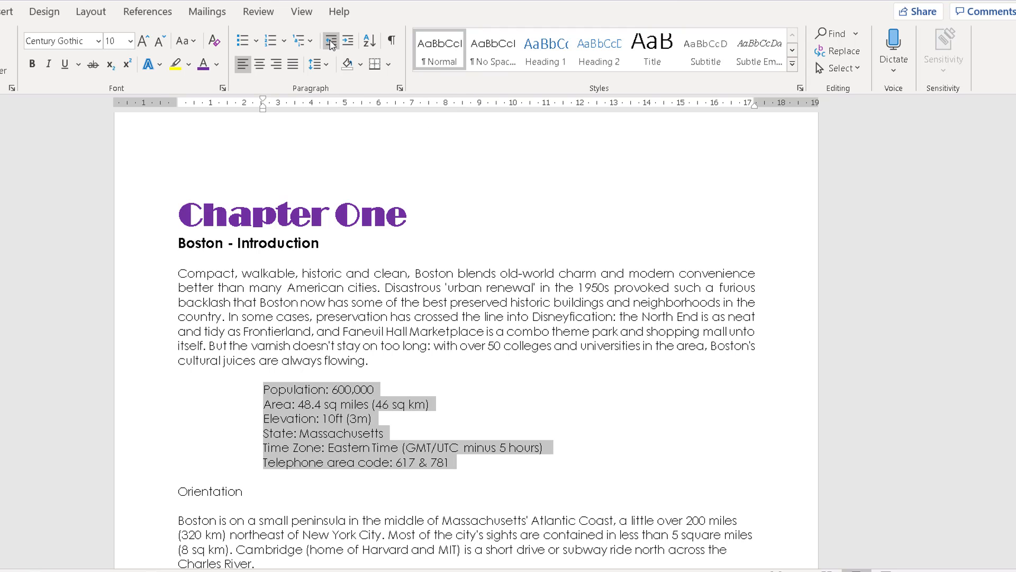
click(330, 42)
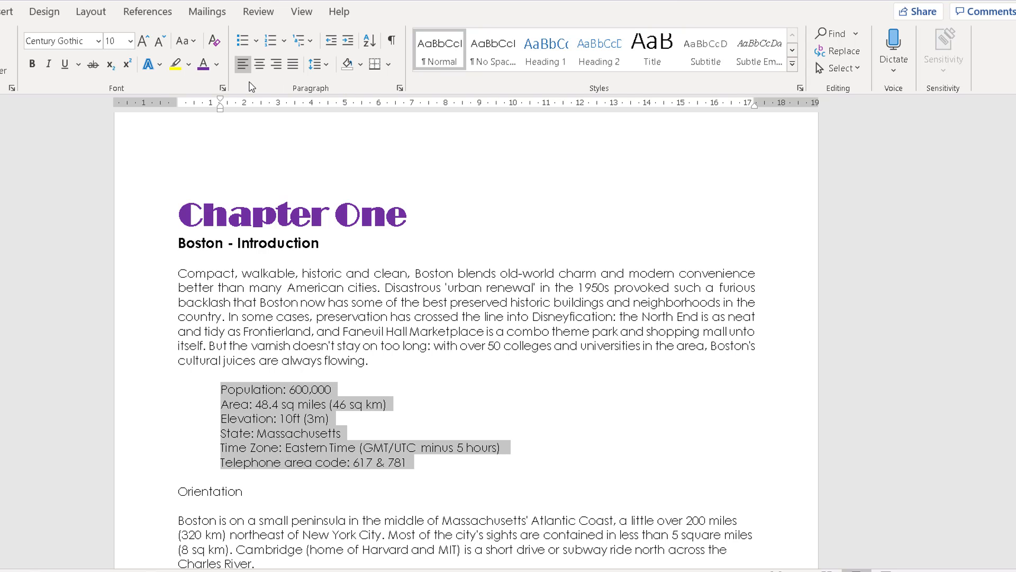
- Set the line spacing of the indented "Population" to "Telephone area code" lines to 1.5 and deselect them
click(317, 65)
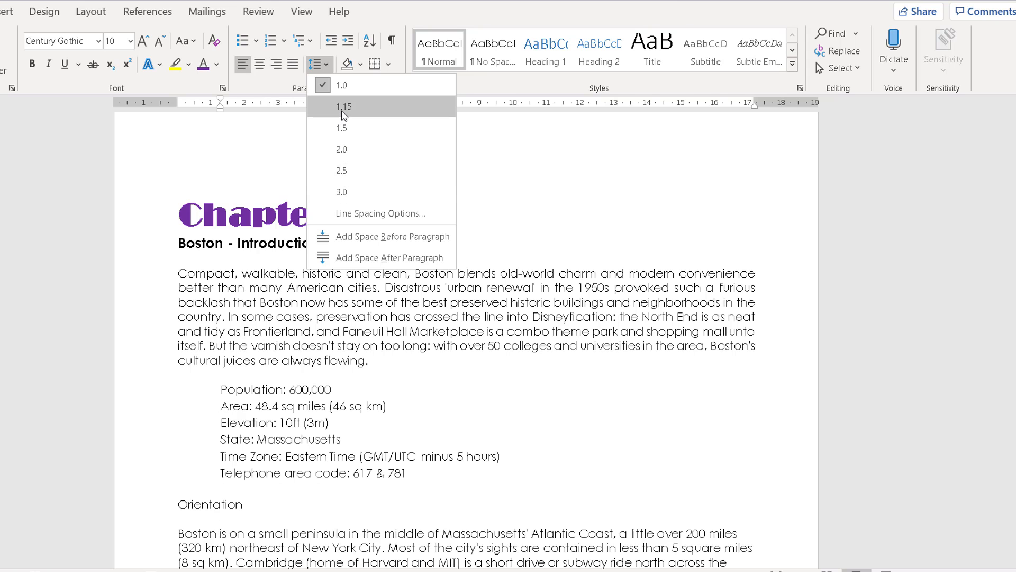
click(353, 136)
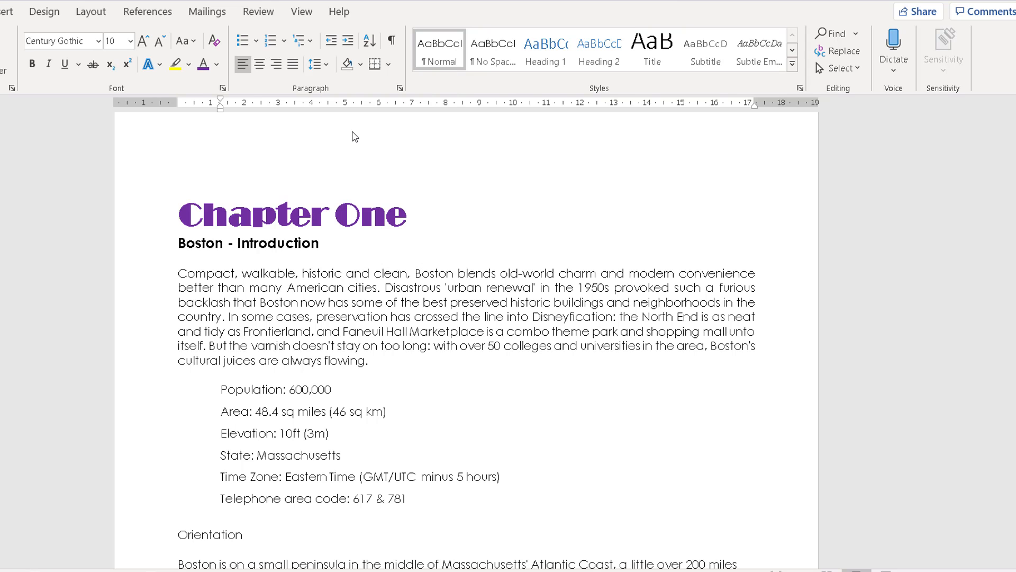
click(324, 313)
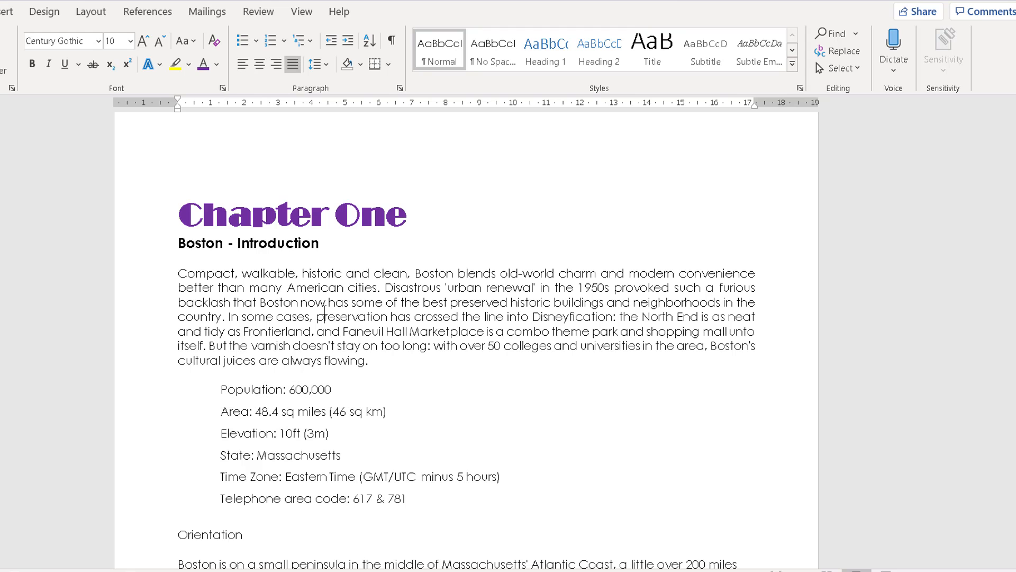